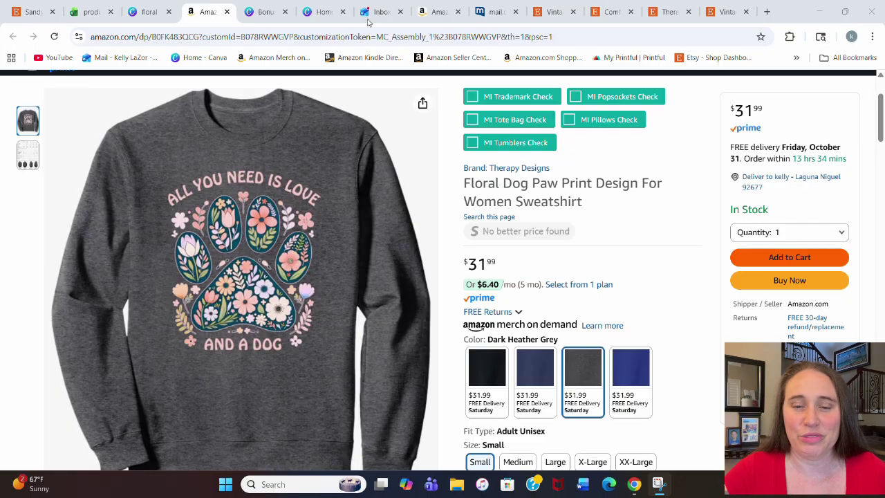
Switch to the floral paw print design and start Generate your own from Elements' AI image generator
click(149, 12)
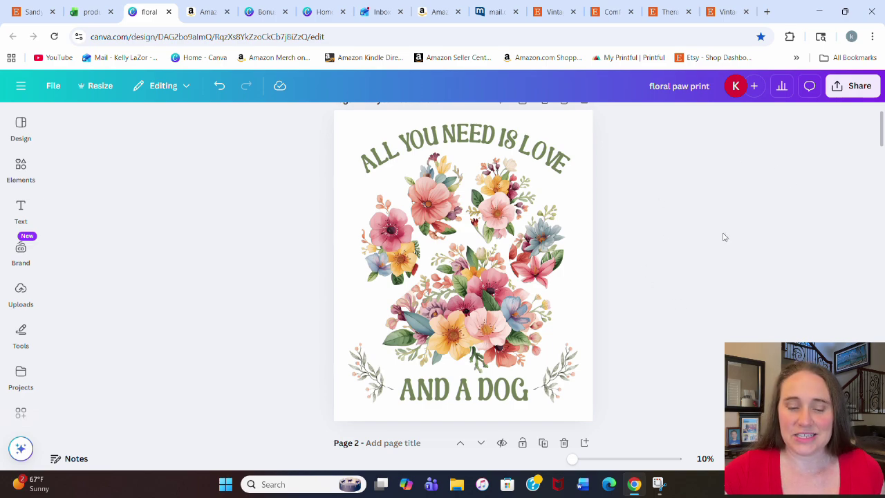
click(25, 178)
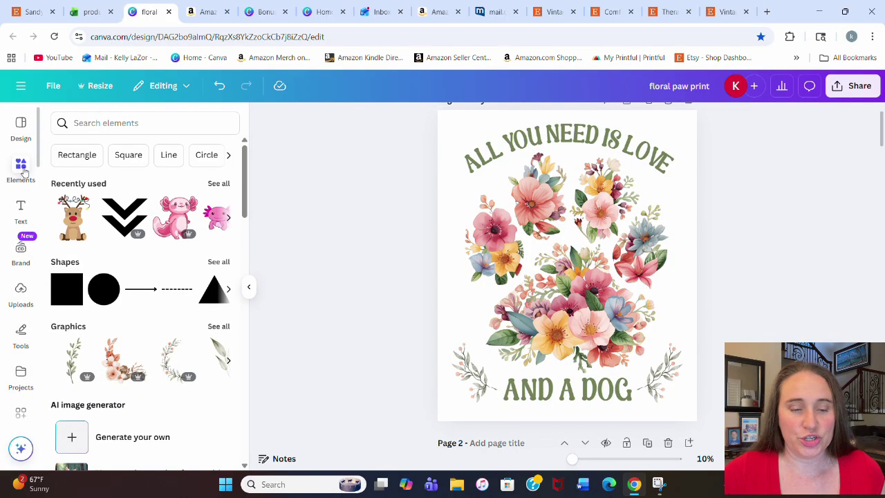
scroll(70, 243, down, 3)
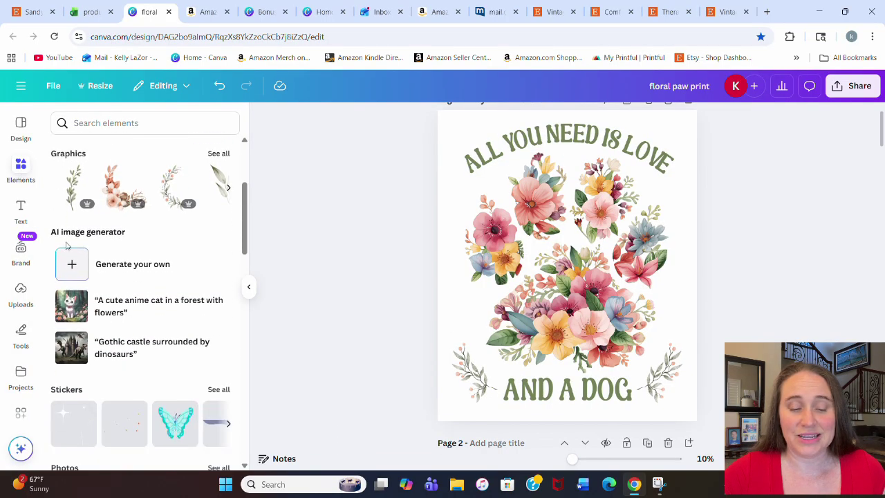
click(70, 270)
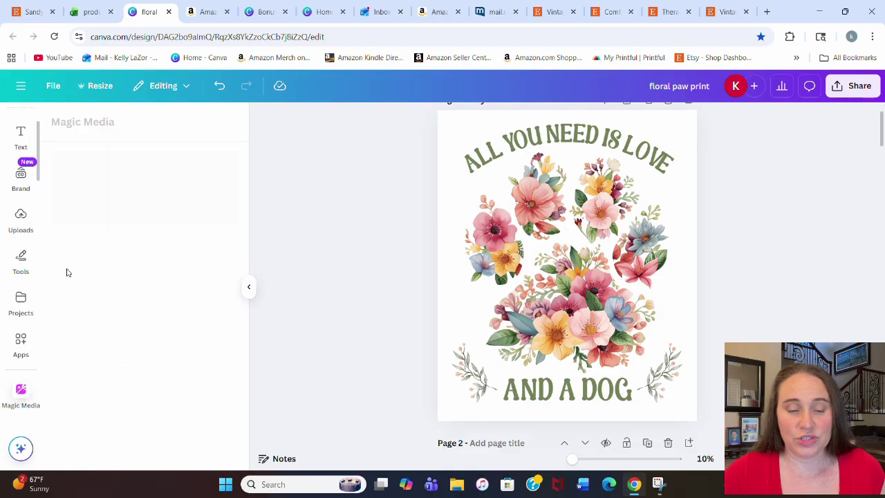
click(96, 224)
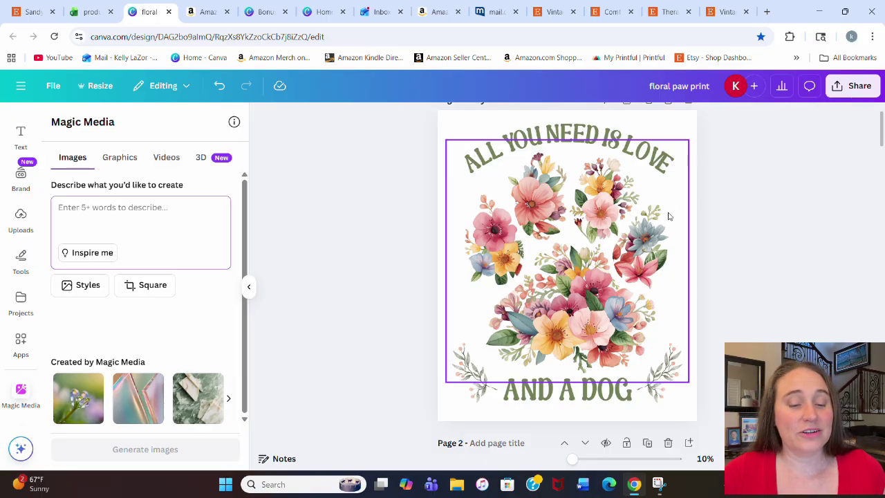
Scroll down past Page 2 to the Page 3 caption 'floral paw print made of spring flowers watercolor style'
scroll(668, 207, down, 5)
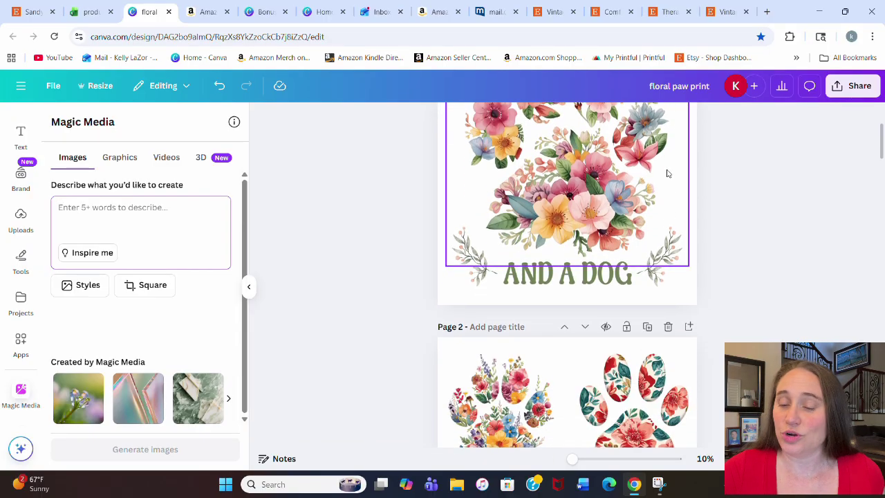
scroll(668, 171, down, 1)
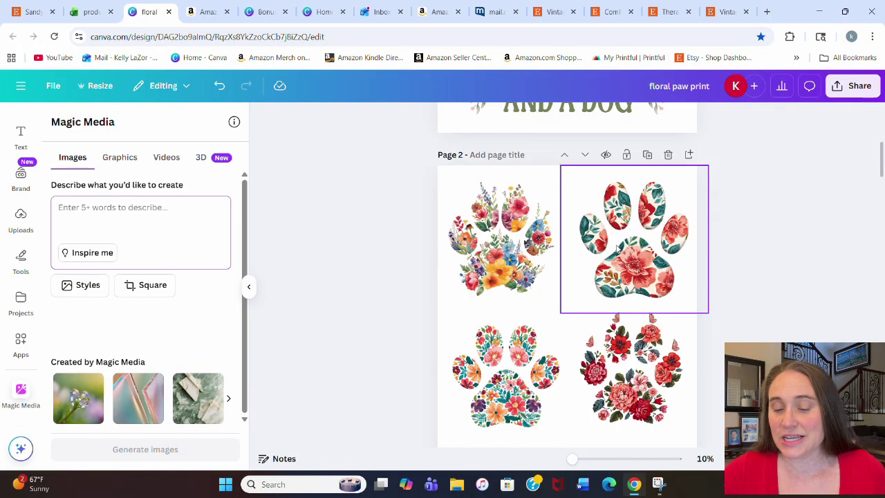
scroll(668, 235, down, 1)
scroll(655, 179, down, 1)
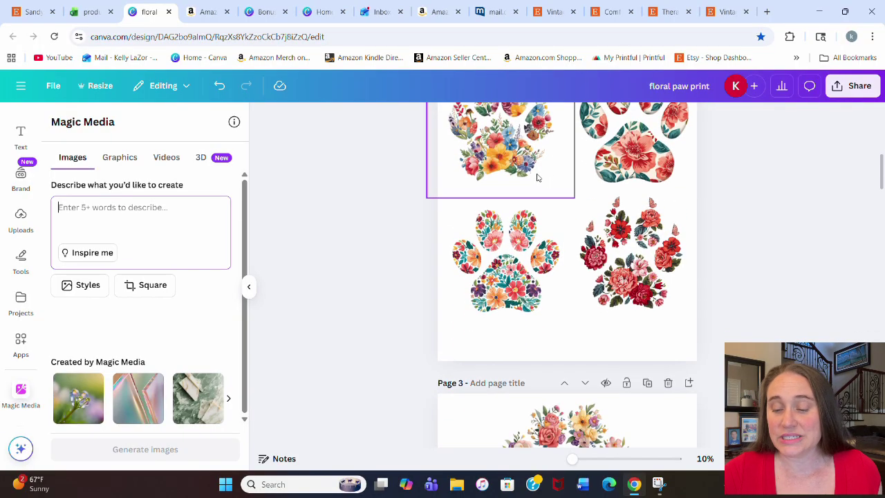
scroll(597, 181, down, 5)
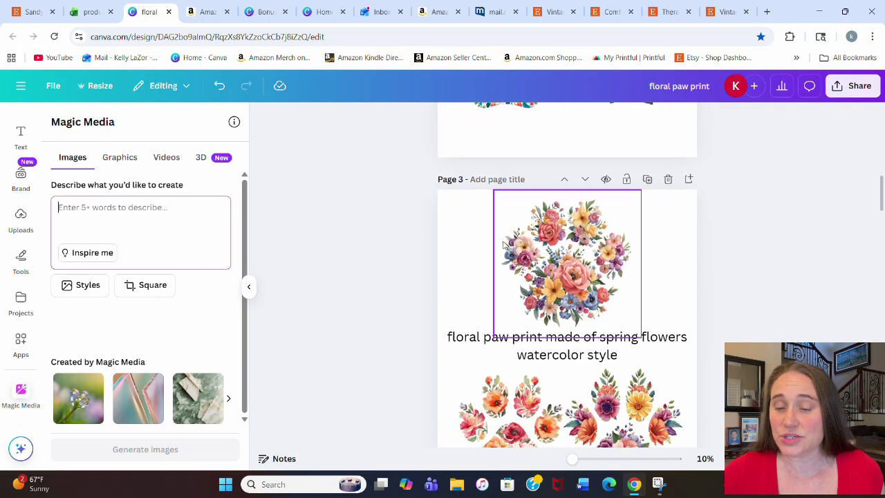
scroll(547, 312, down, 1)
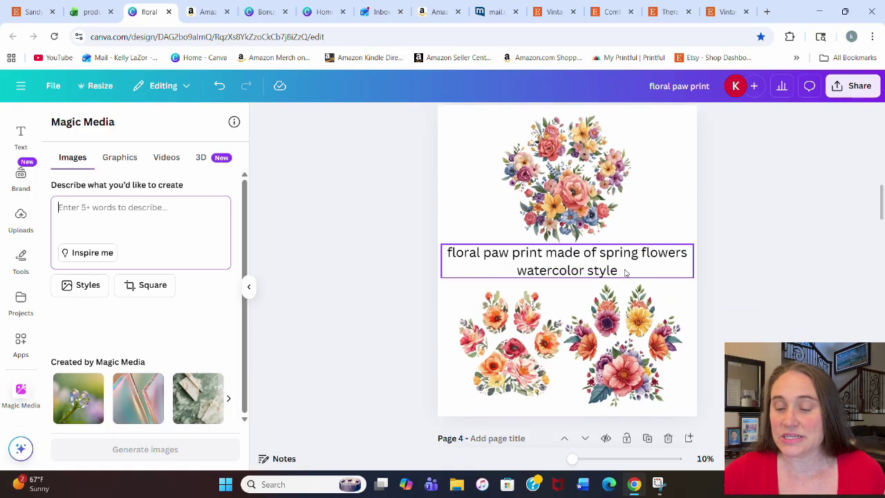
Copy the Page 3 prompt 'floral paw print made of spring flowers watercolor style'
click(557, 263)
right_click(558, 261)
mouse_move(558, 260)
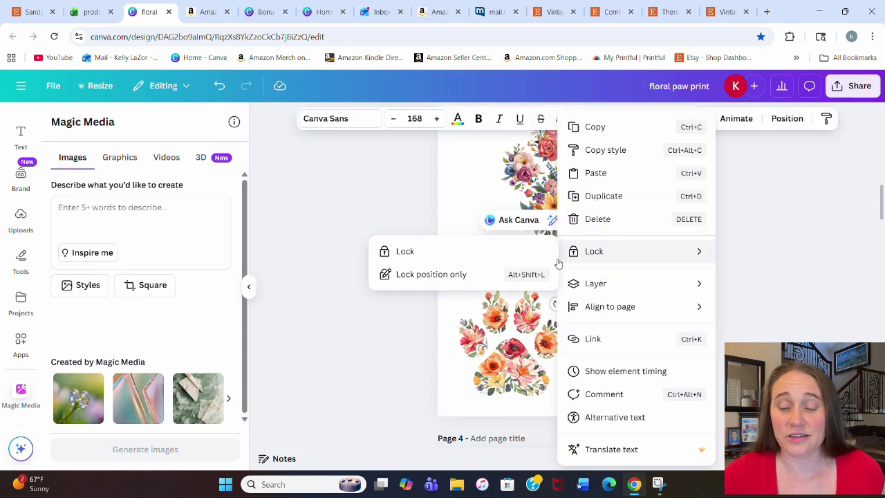
click(415, 182)
click(651, 268)
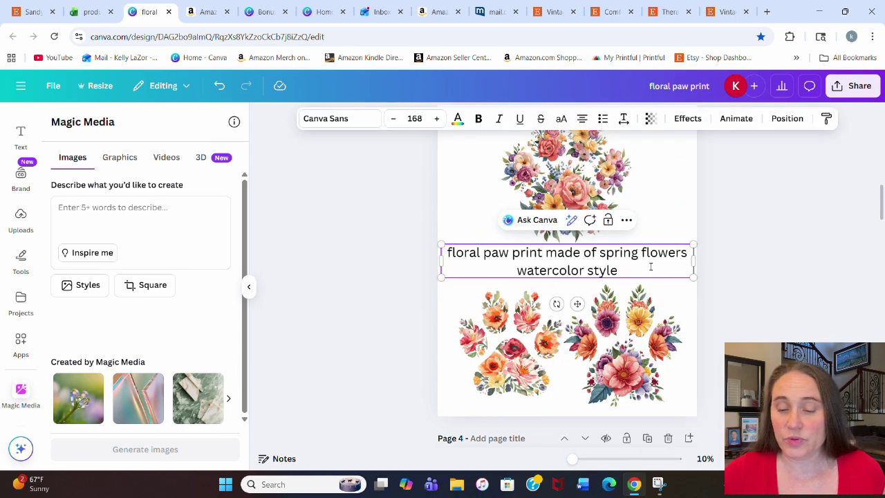
drag(651, 268, 447, 254)
right_click(449, 253)
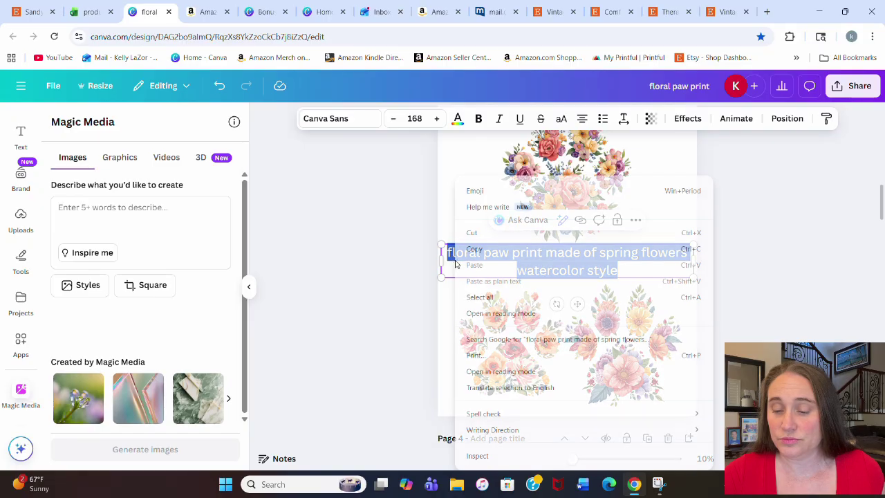
click(475, 249)
Paste the prompt into Magic Media's description and generate images
click(86, 218)
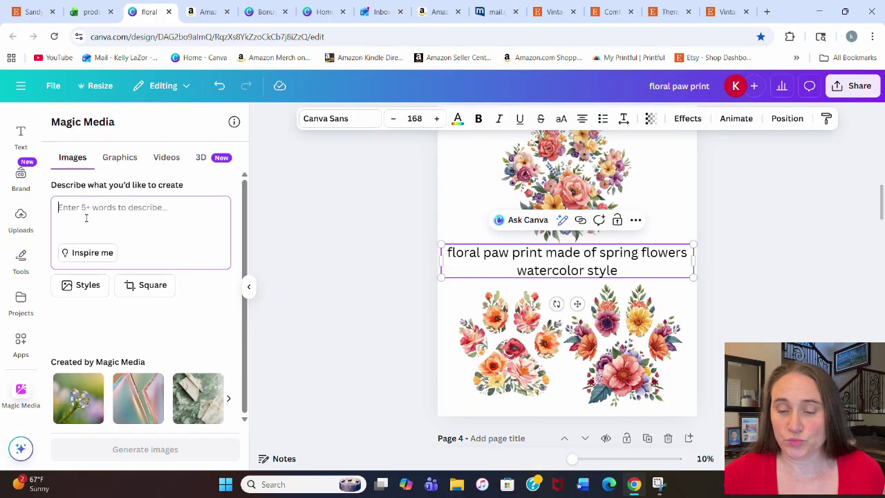
key(ctrl+v)
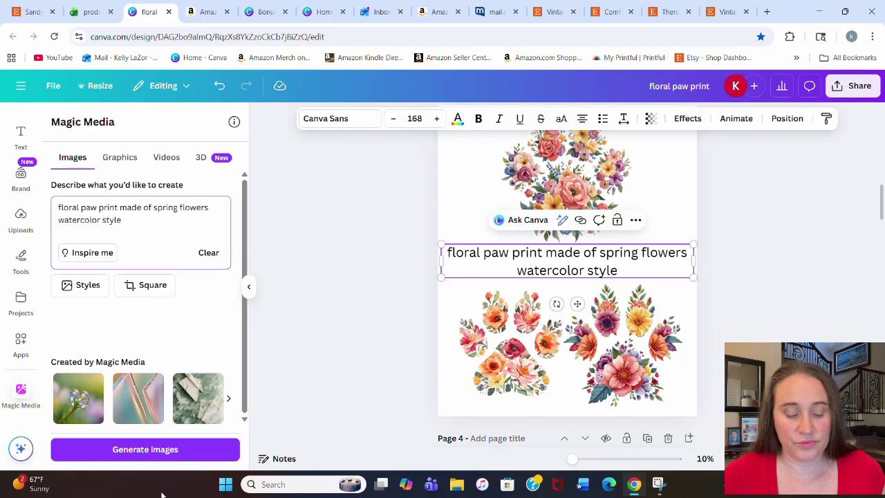
click(145, 449)
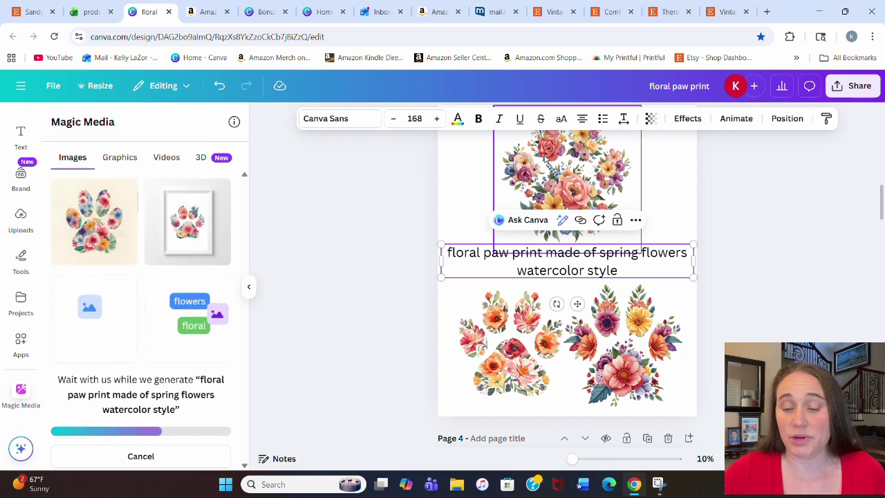
scroll(623, 197, down, 1)
scroll(623, 197, down, 4)
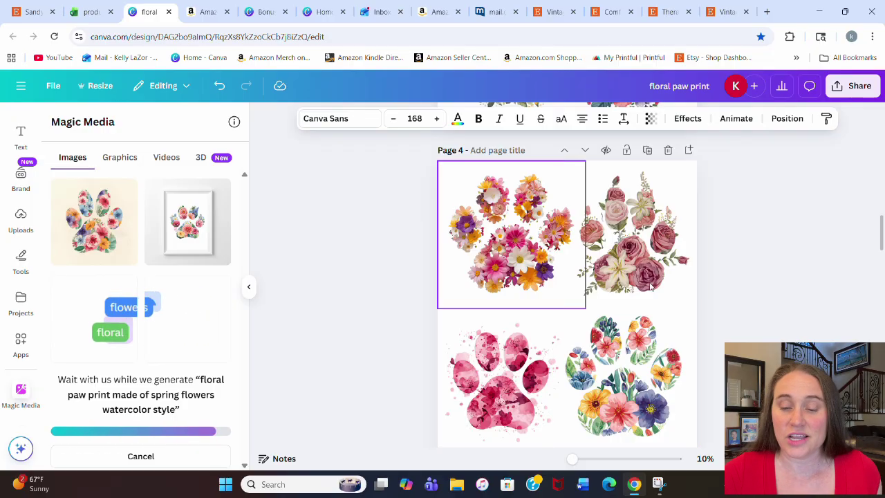
scroll(628, 333, up, 2)
scroll(628, 333, up, 5)
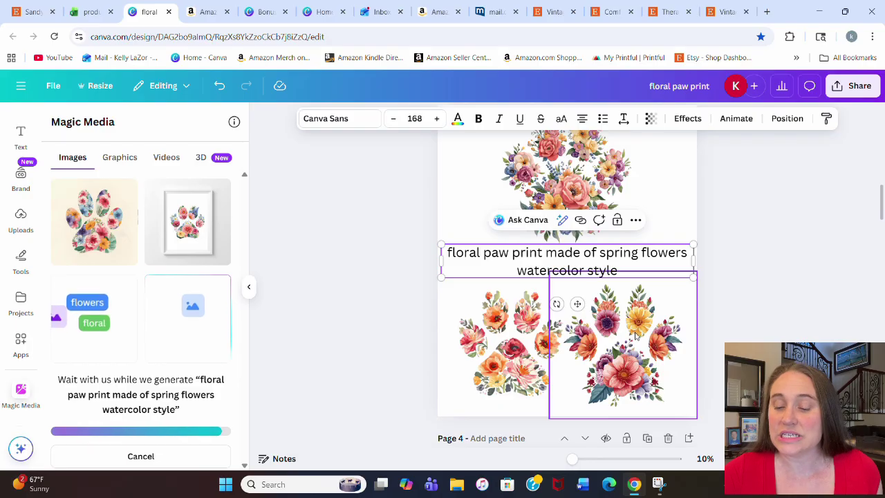
scroll(585, 323, up, 4)
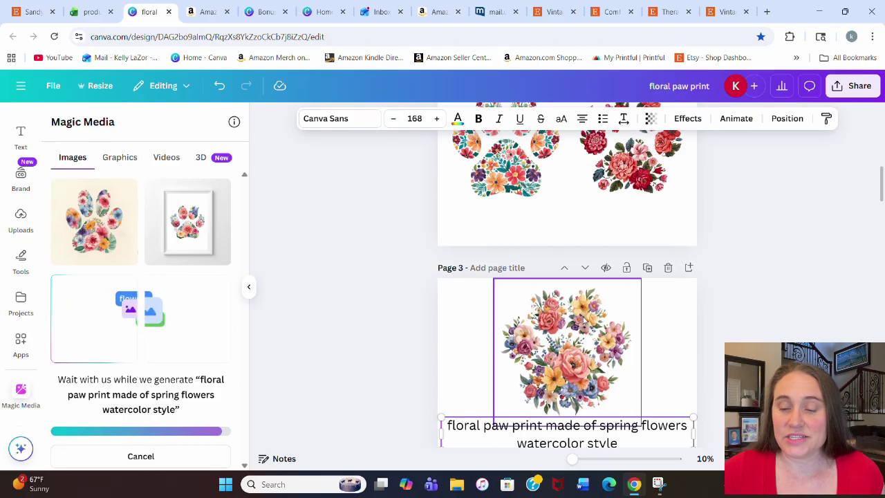
scroll(667, 314, up, 4)
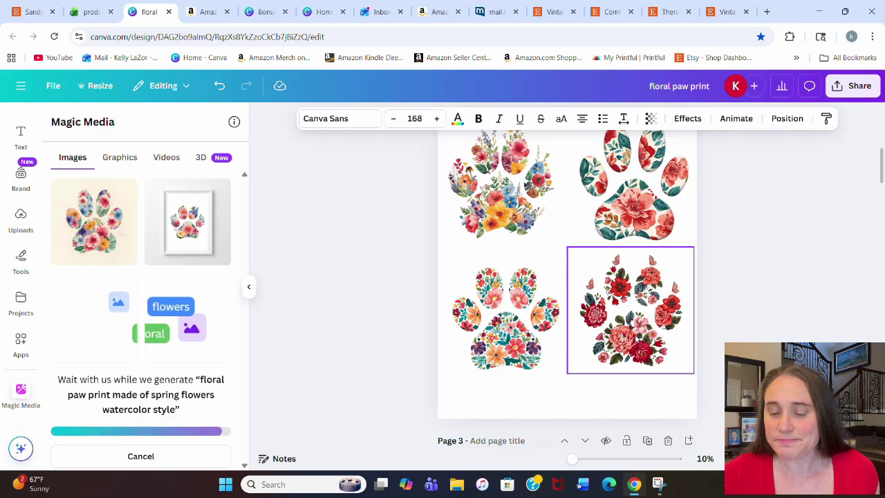
scroll(530, 330, up, 1)
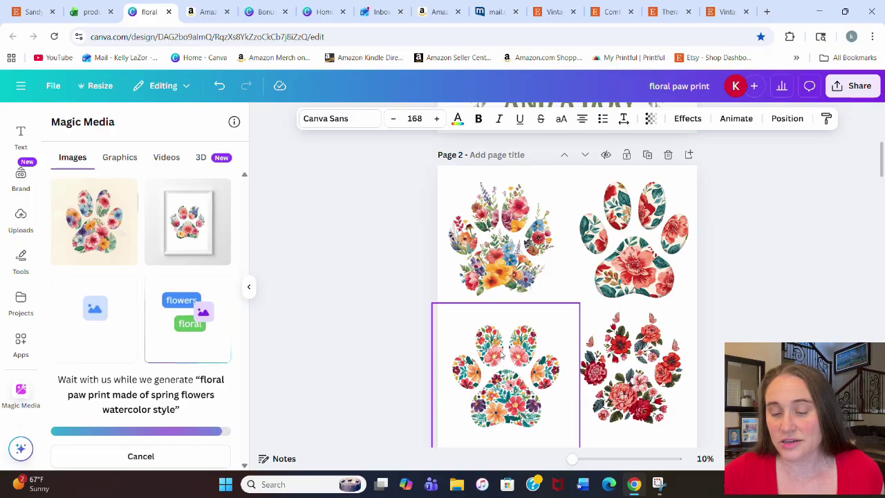
scroll(576, 240, down, 2)
scroll(575, 240, down, 6)
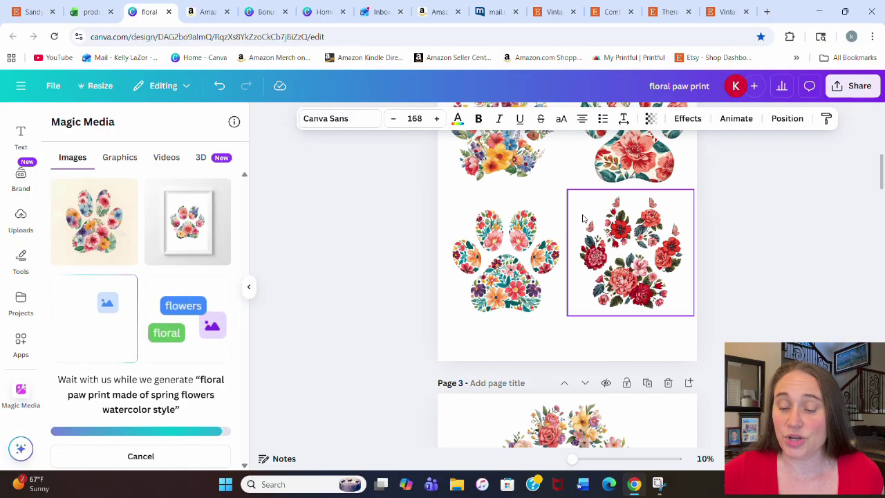
scroll(583, 220, up, 15)
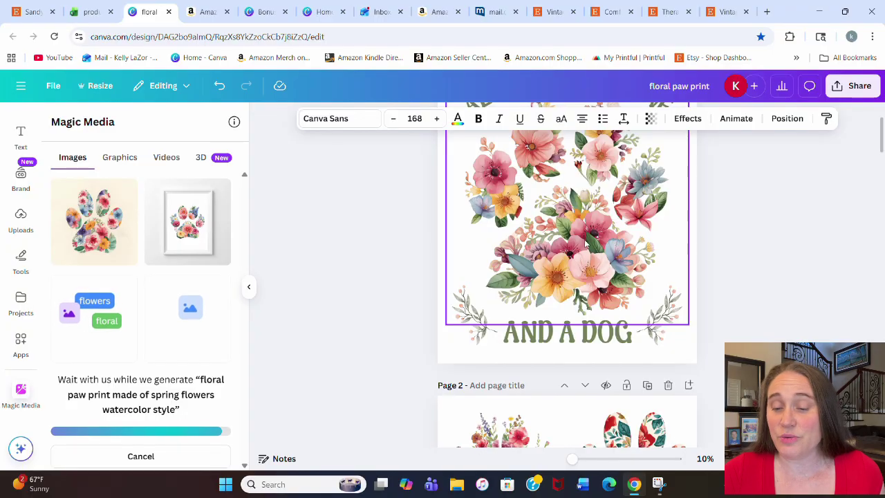
scroll(586, 243, up, 3)
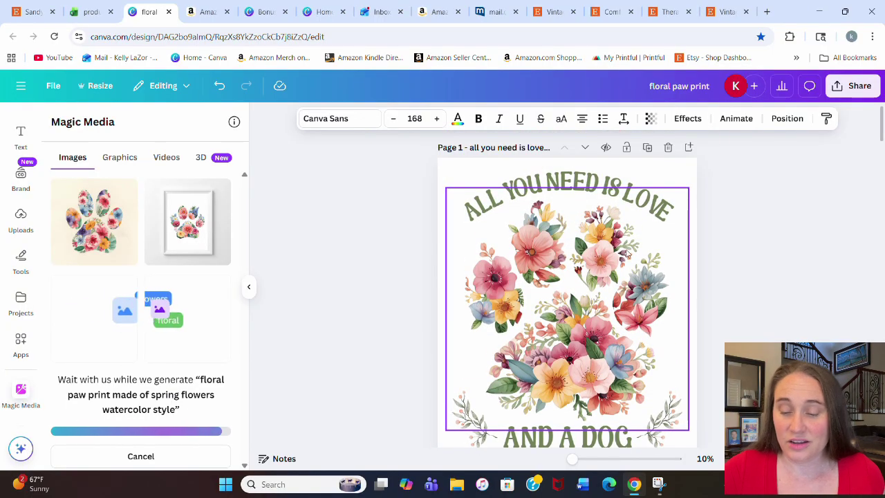
scroll(626, 256, down, 1)
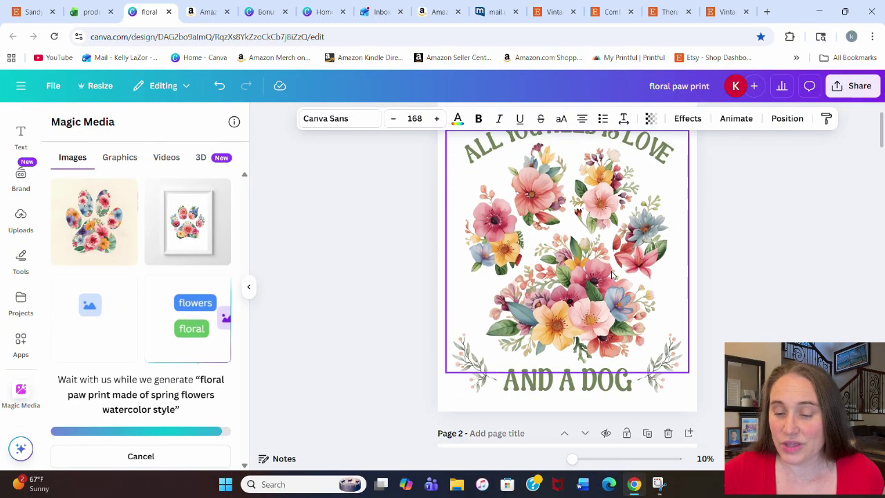
scroll(330, 231, up, 1)
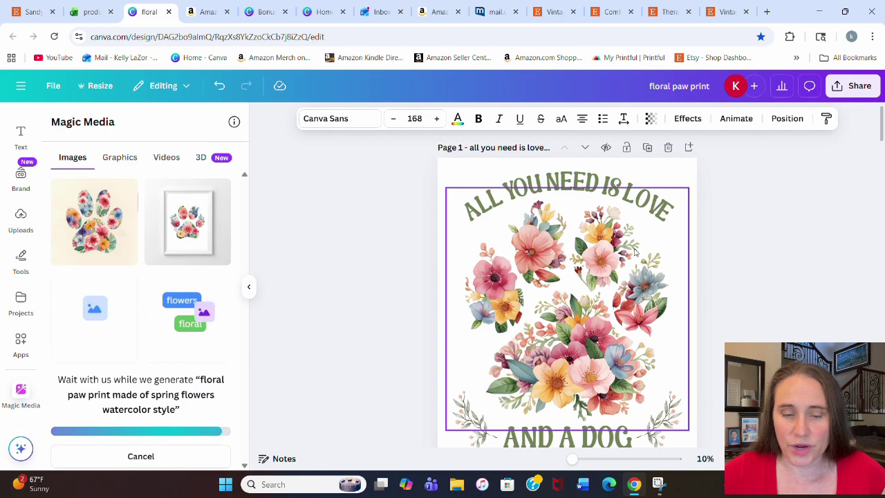
click(636, 197)
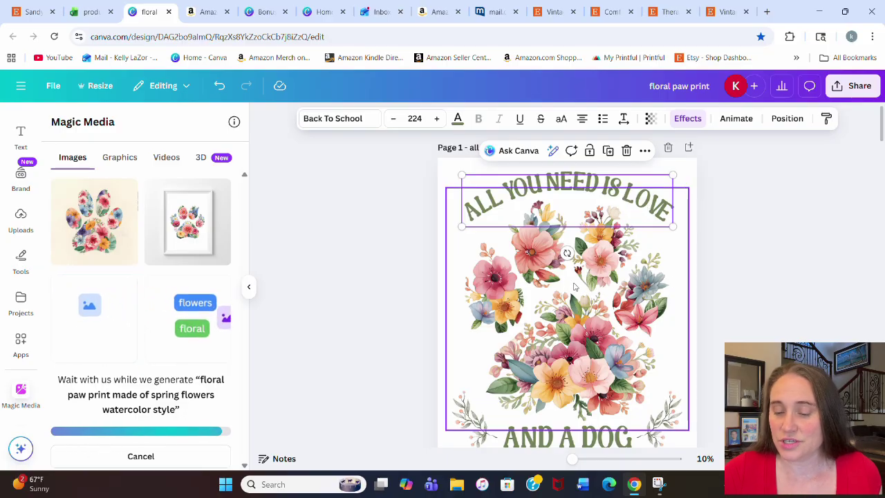
scroll(574, 287, down, 2)
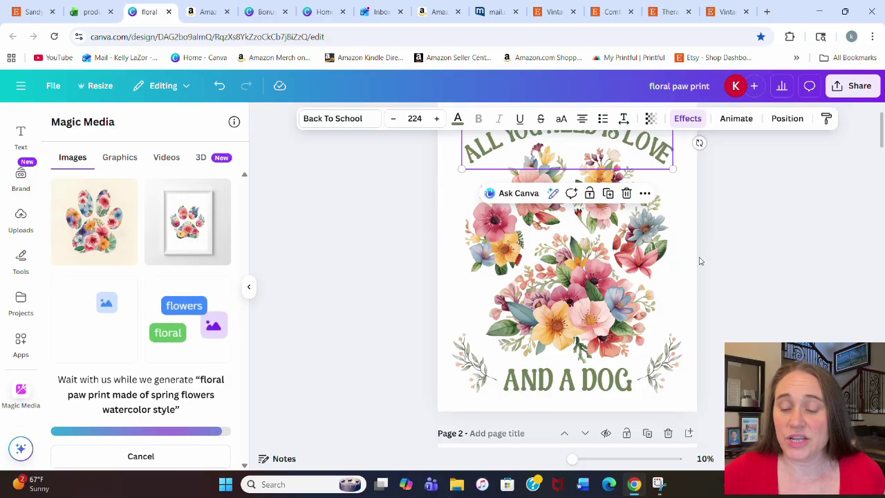
scroll(683, 328, up, 2)
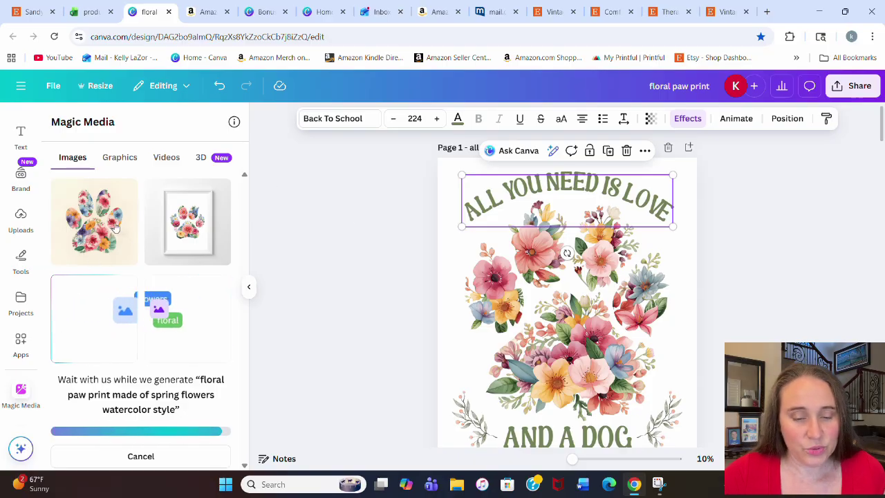
Add a blank page and place the floral paw image on it, enlarged and moved up
click(693, 150)
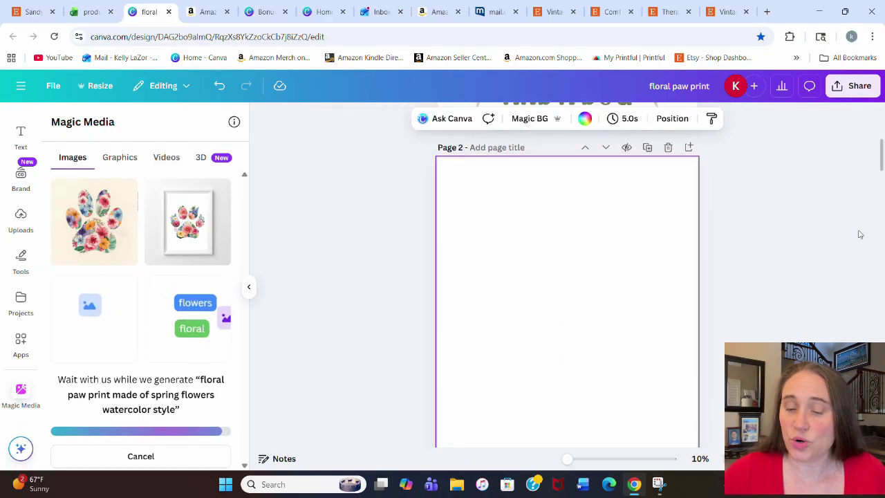
click(99, 238)
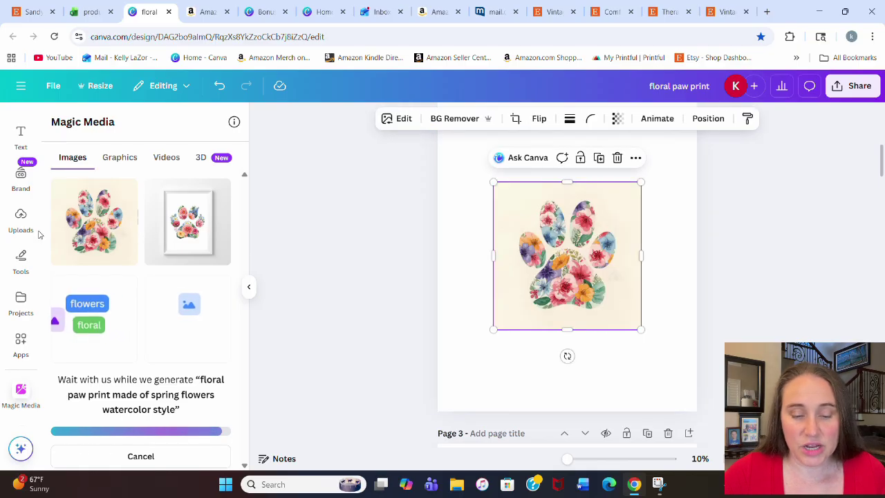
drag(551, 230, 538, 222)
drag(635, 321, 654, 386)
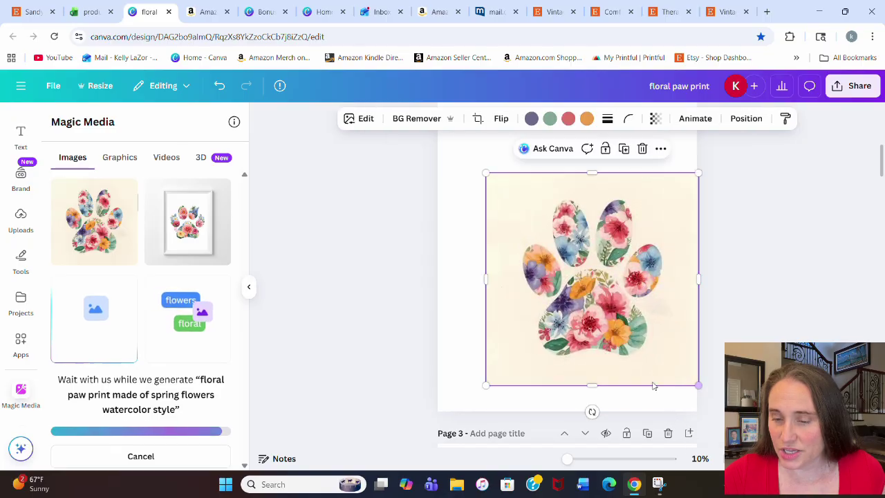
drag(528, 215, 514, 191)
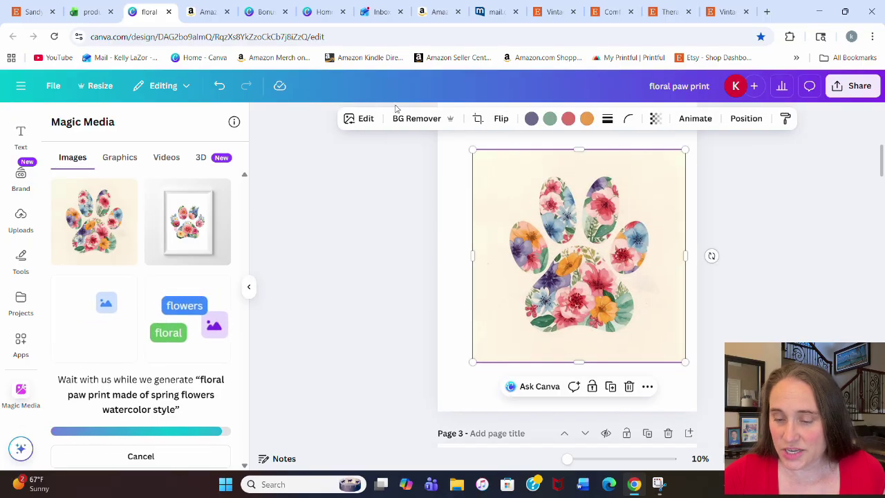
Remove the paw's cream background, then enlarge and recentre the cut-out on the page
click(418, 119)
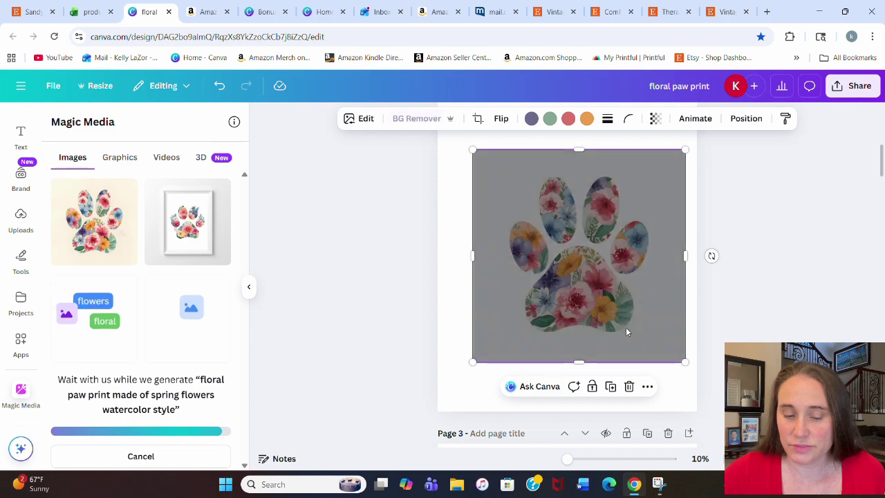
drag(626, 332, 600, 309)
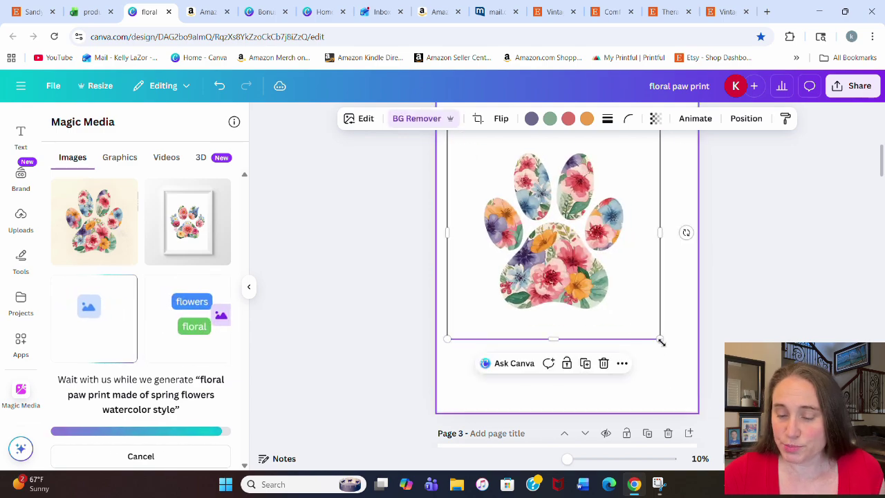
drag(661, 342, 732, 411)
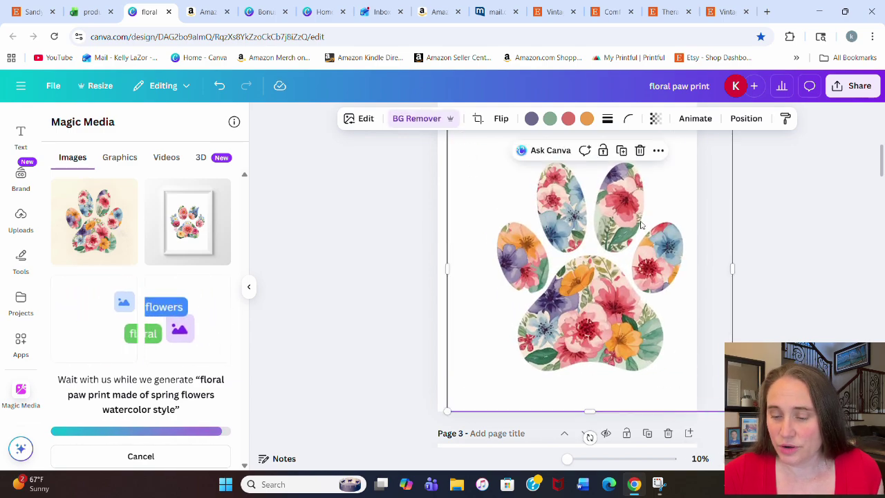
drag(624, 313, 603, 287)
Deselect the paw image and scroll back up the canvas
click(806, 288)
scroll(757, 311, up, 1)
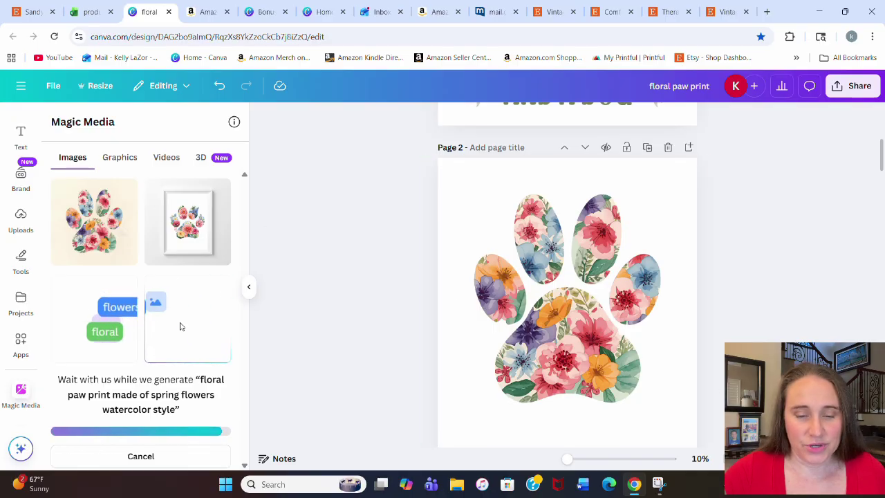
Cancel the stalled generation, regenerate the floral paw images and add a blank page
click(157, 457)
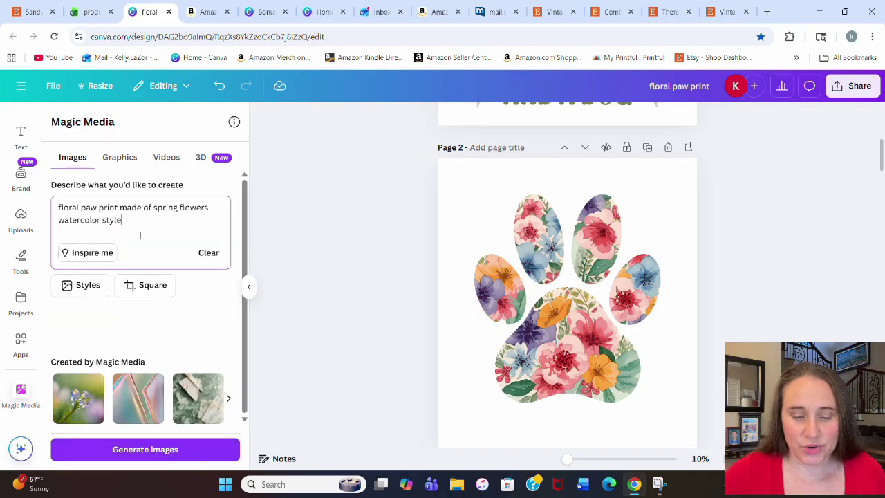
click(97, 450)
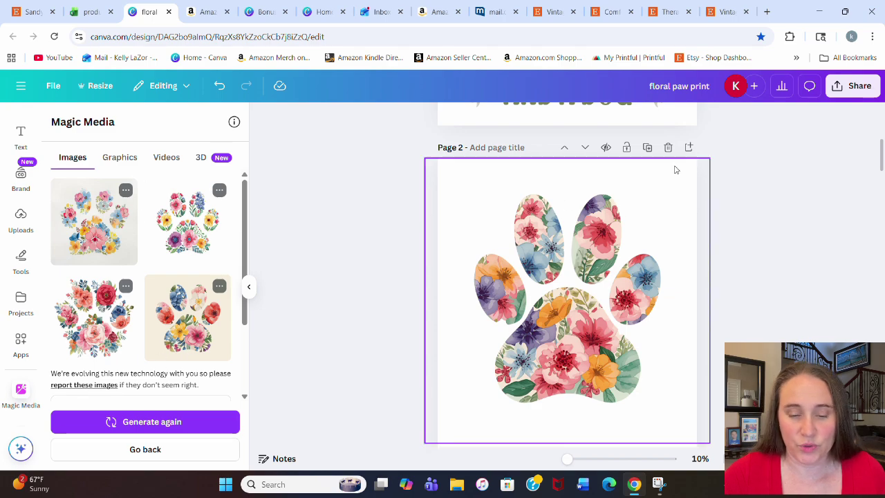
click(689, 147)
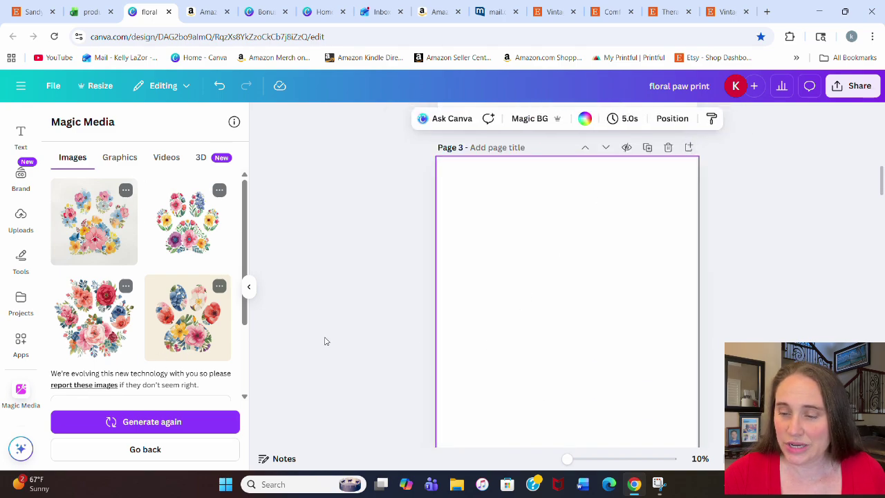
Place the rose paw at upper left and the yellow-flower paw at lower right
click(112, 355)
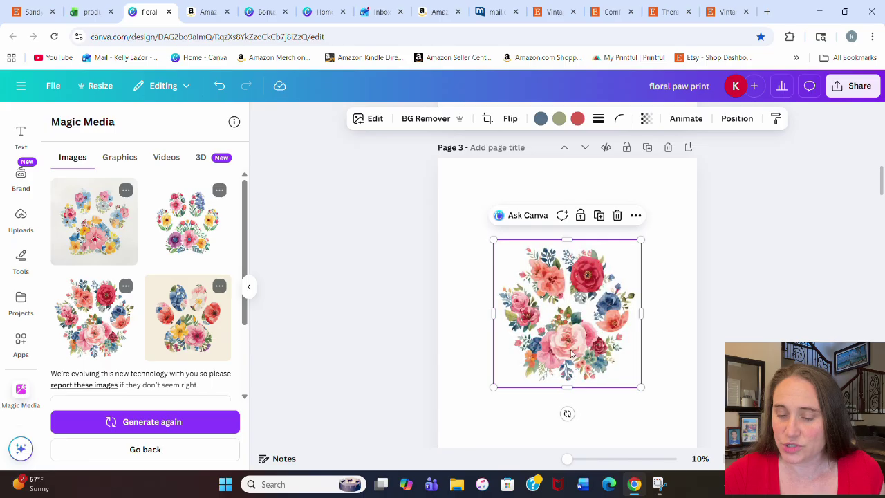
drag(570, 353, 522, 285)
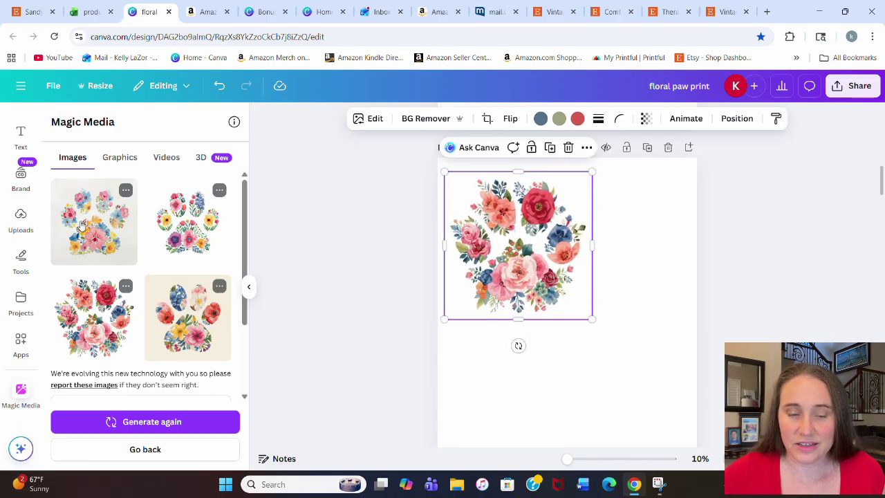
click(188, 221)
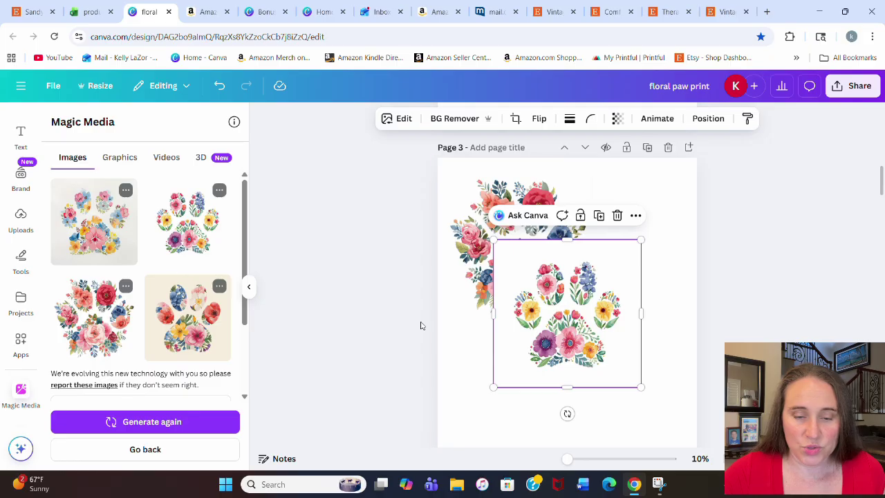
drag(570, 343, 601, 417)
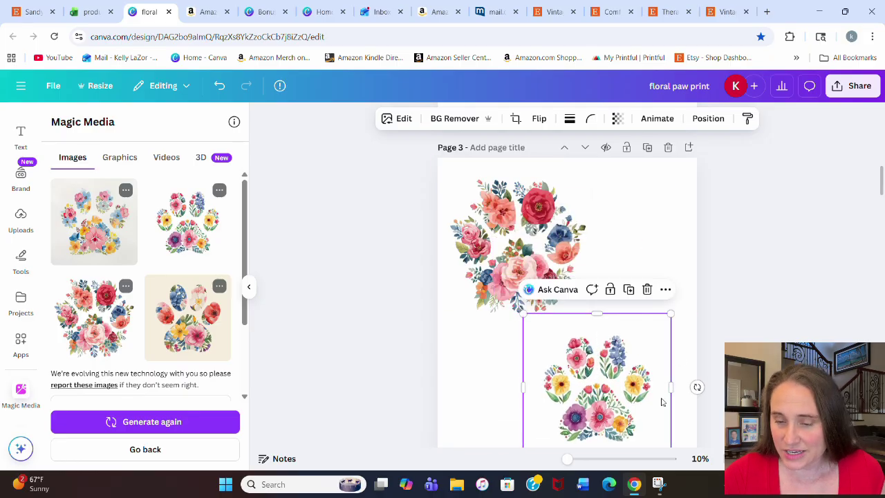
scroll(623, 360, down, 2)
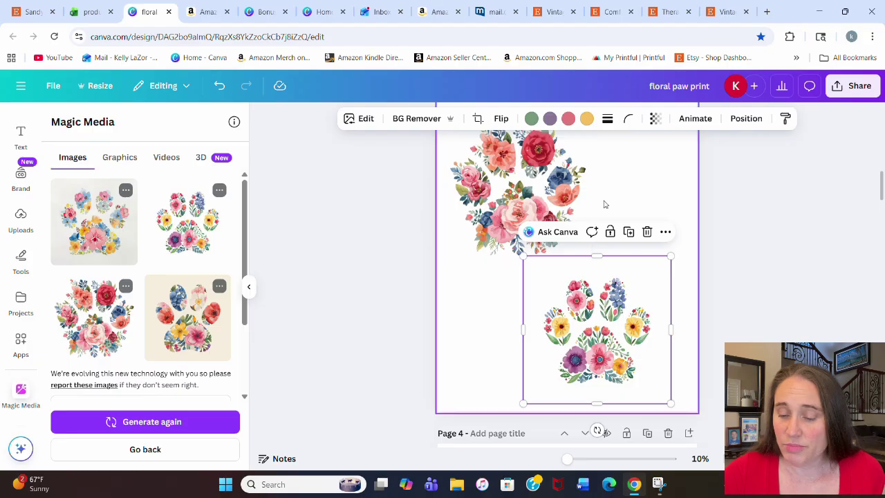
scroll(603, 204, up, 2)
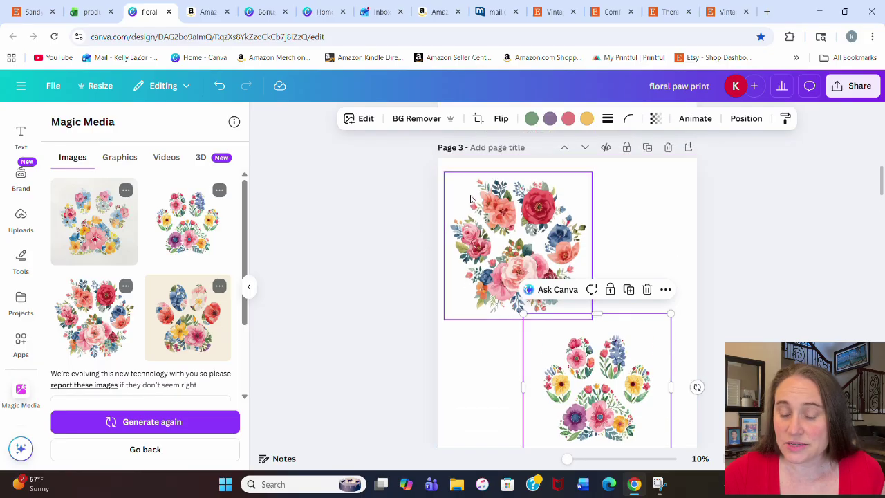
click(640, 204)
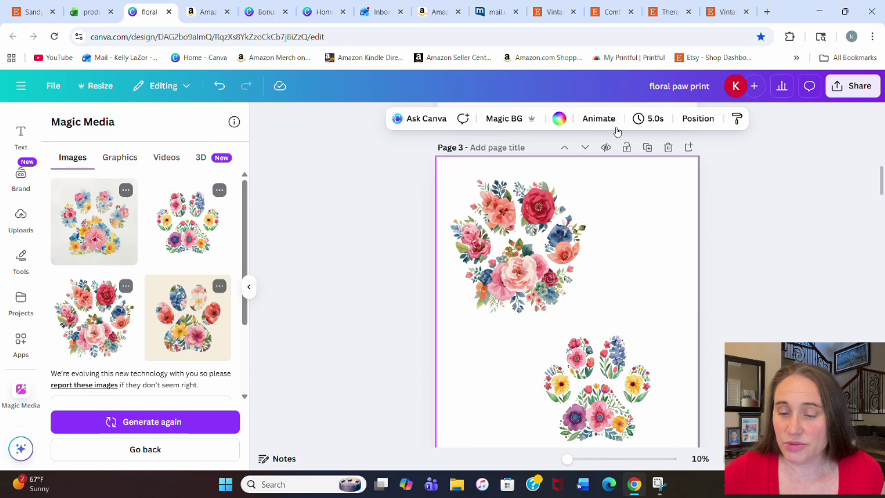
Tint the Page 3 background light pink
click(561, 119)
click(141, 256)
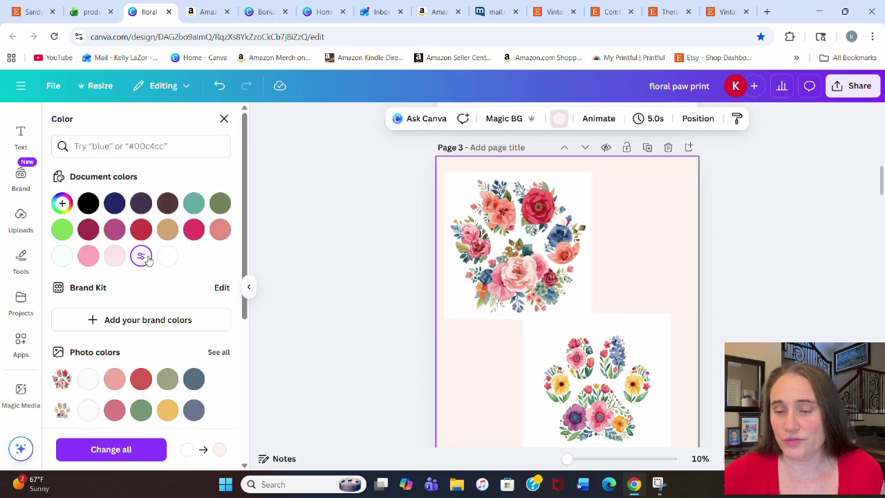
scroll(651, 297, down, 2)
scroll(615, 229, up, 1)
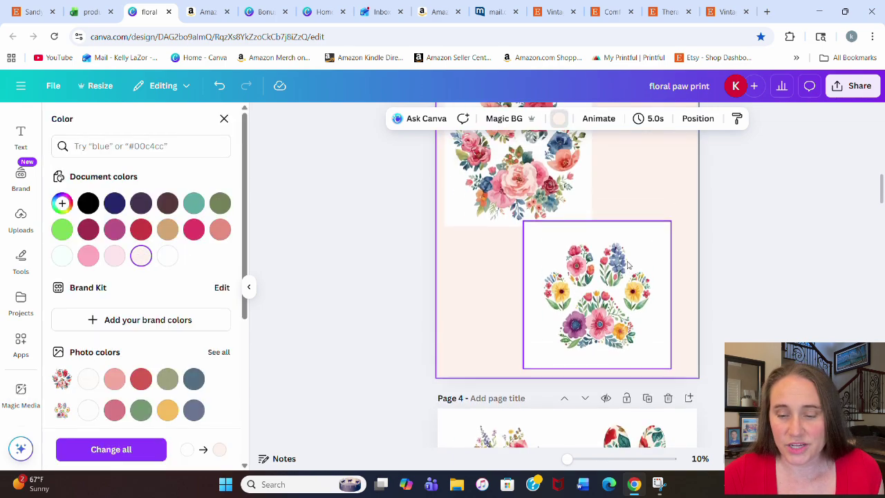
Remove the backgrounds from the rose paw and the other paw print image
click(573, 208)
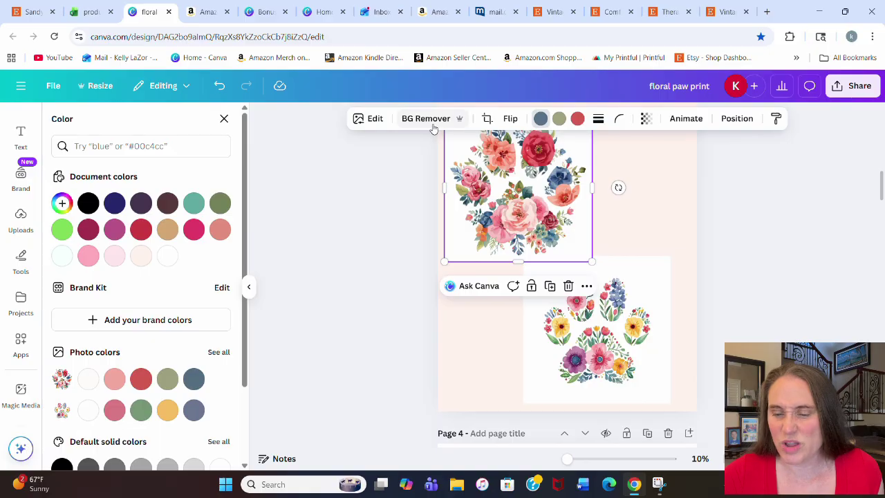
click(427, 119)
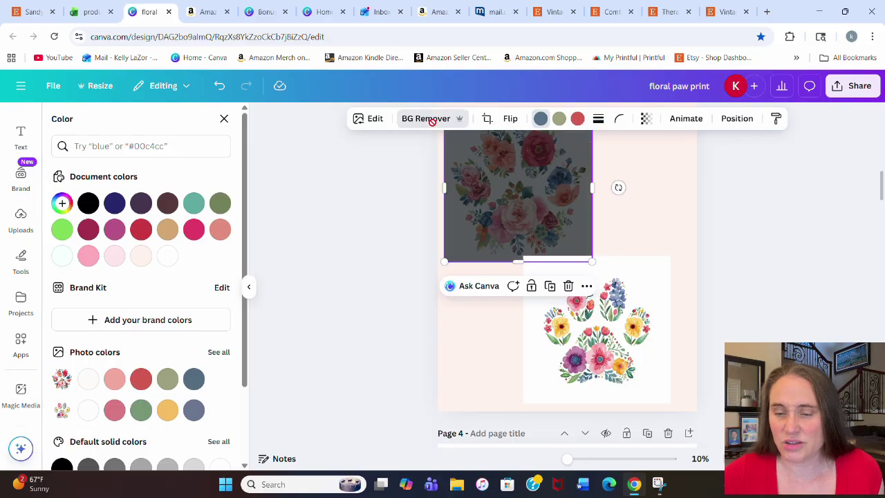
click(561, 339)
click(411, 119)
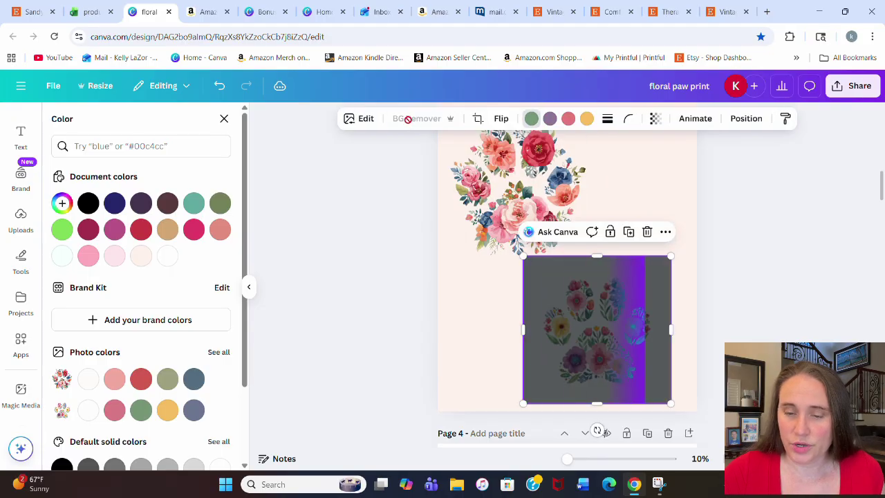
scroll(712, 228, up, 2)
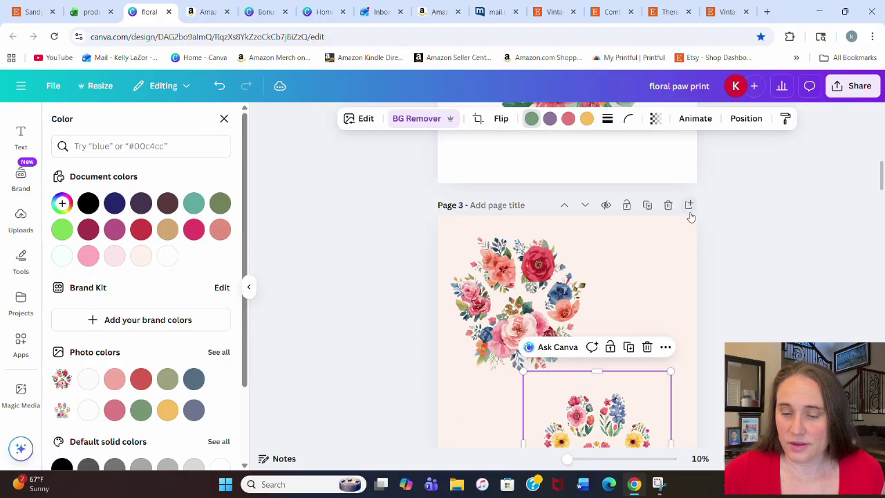
Add Page 4 and drag the paw print into it, enlarging and centring the frame
click(689, 206)
drag(584, 152, 549, 391)
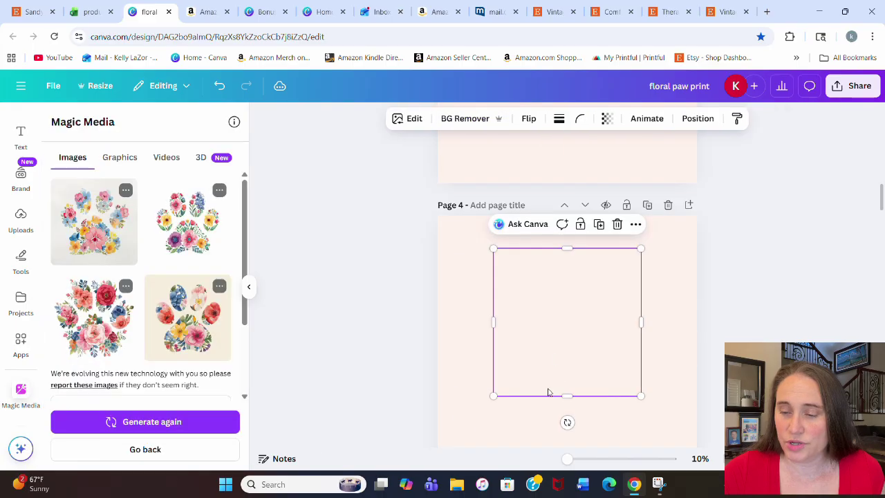
scroll(556, 294, down, 1)
drag(639, 338, 706, 406)
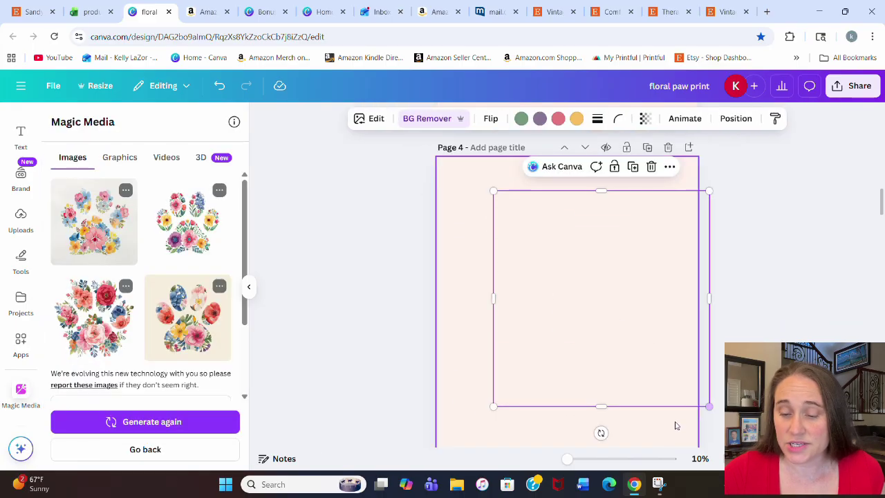
drag(579, 305, 540, 334)
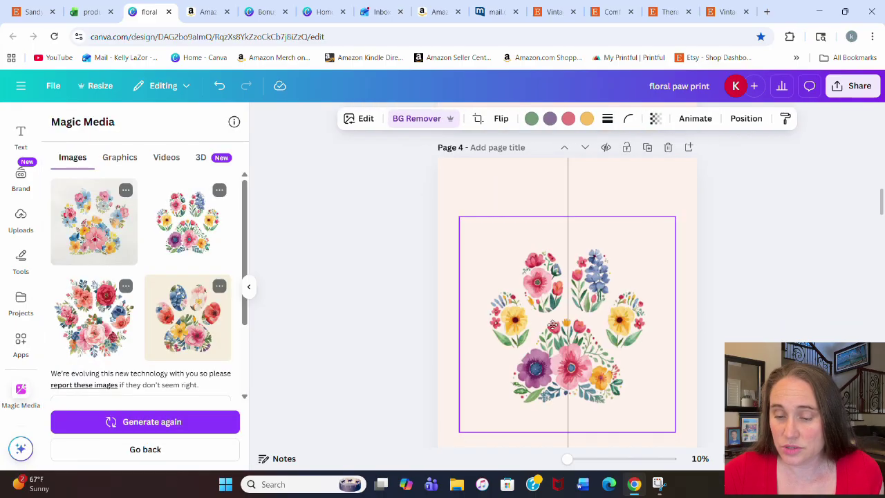
click(747, 227)
Enlarge the paw print further and reposition it on Page 4
scroll(747, 228, down, 2)
click(544, 265)
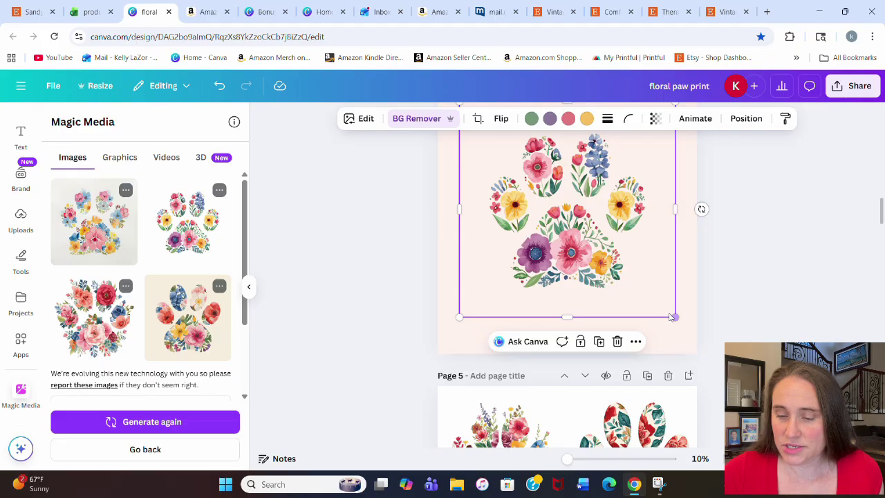
drag(673, 322, 697, 370)
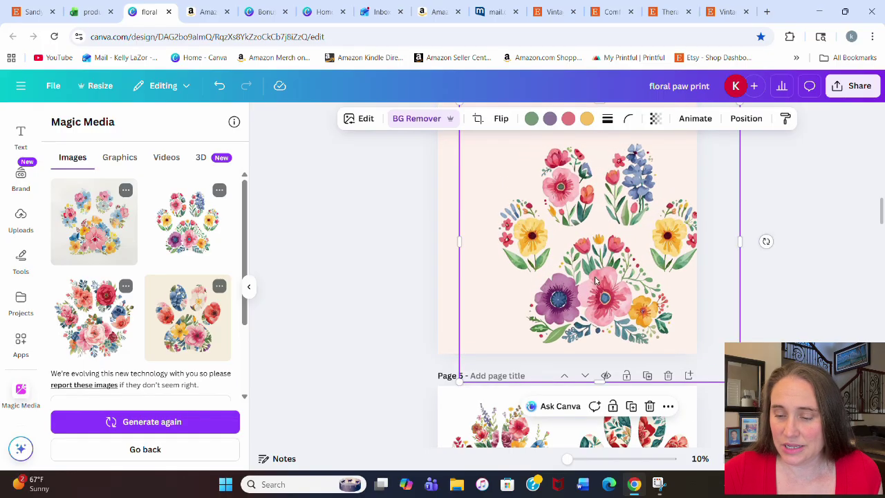
drag(581, 255, 570, 233)
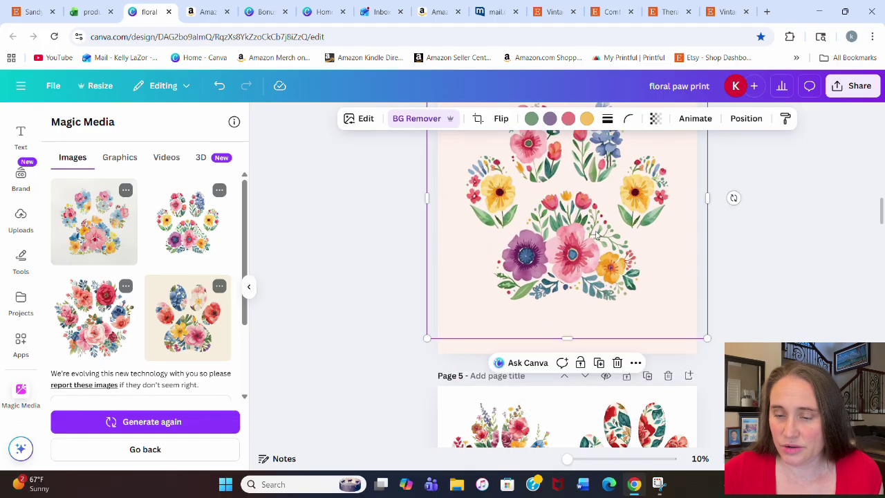
scroll(730, 263, up, 2)
click(726, 211)
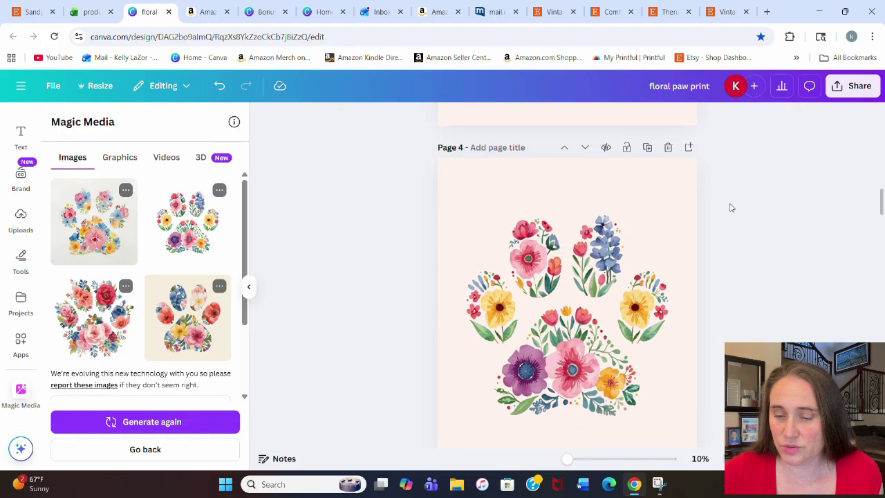
Add a text box at the top of Page 4 reading 'ALL YOU NEED IS LOVE'
click(664, 174)
key(t)
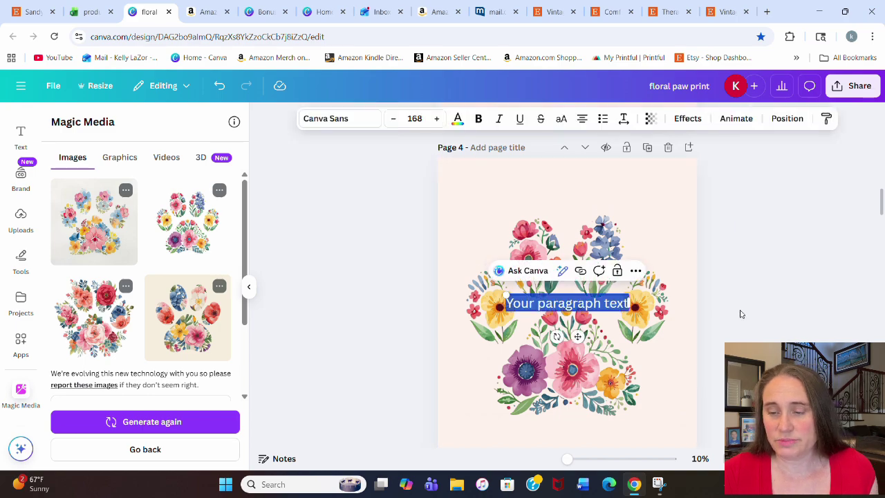
click(741, 312)
click(612, 306)
drag(612, 307, 612, 195)
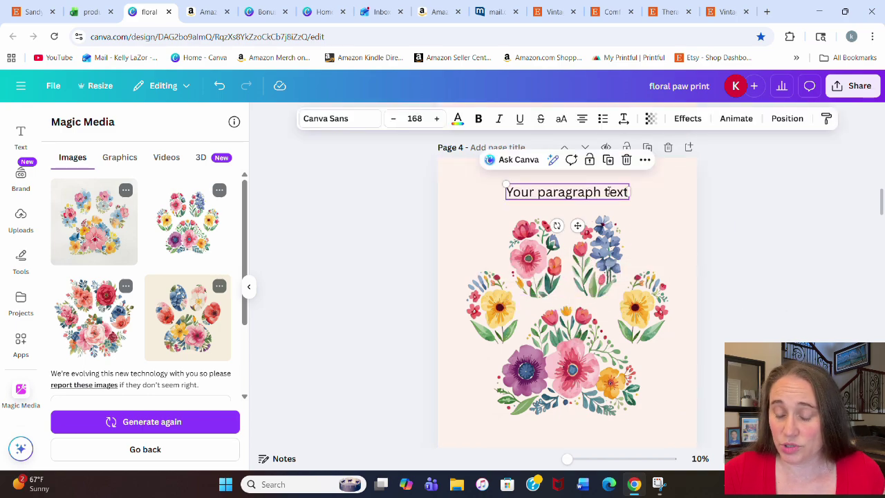
click(628, 193)
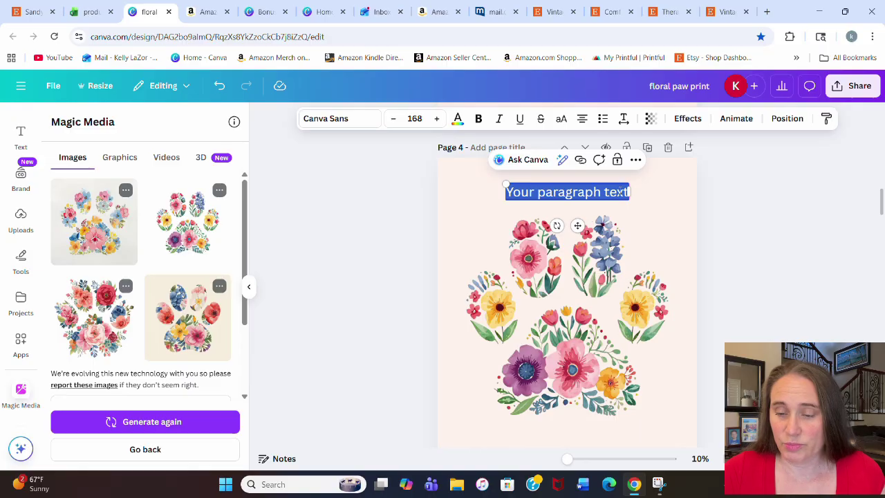
text(ALL YOU NE)
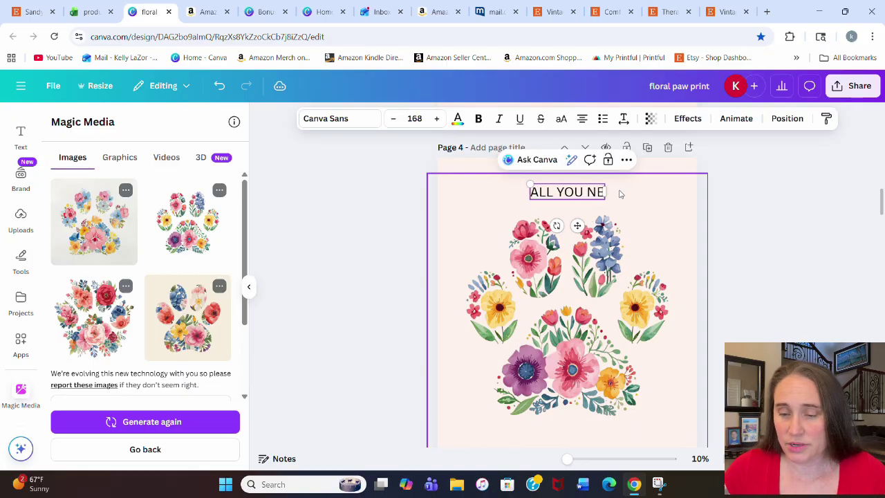
text(D IS LOVE)
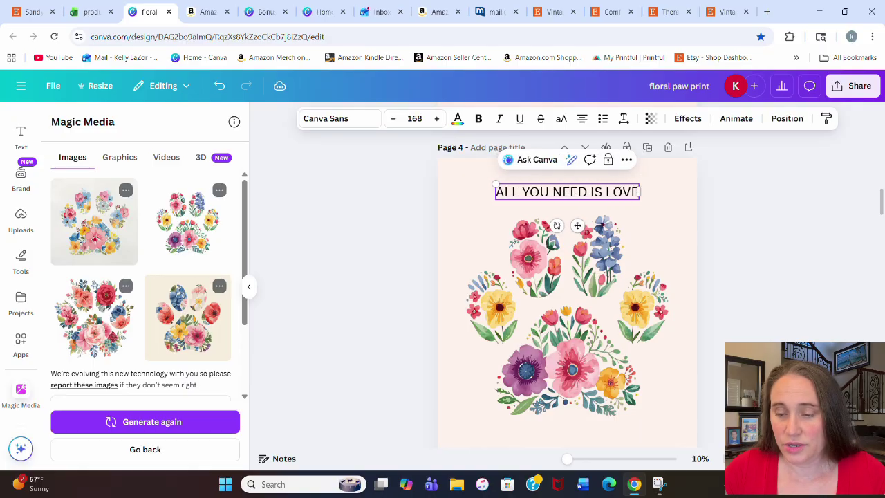
click(873, 229)
click(596, 197)
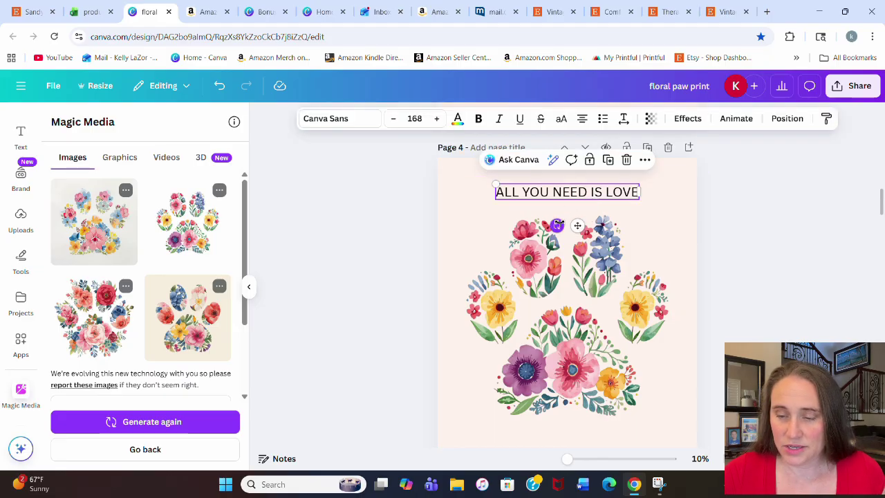
key(ctrl+b)
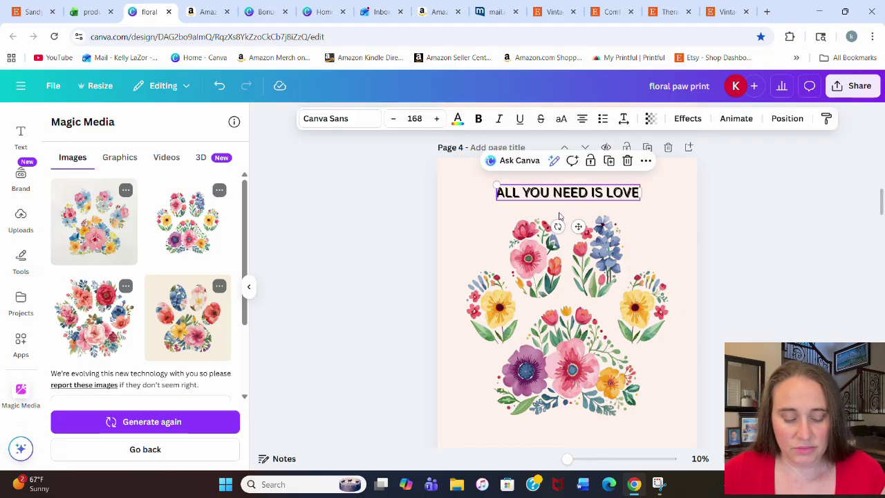
key(ctrl+b)
Duplicate the heading below the paw print and change the copy to 'AND A DOG'
key(ctrl+d)
drag(563, 197, 565, 442)
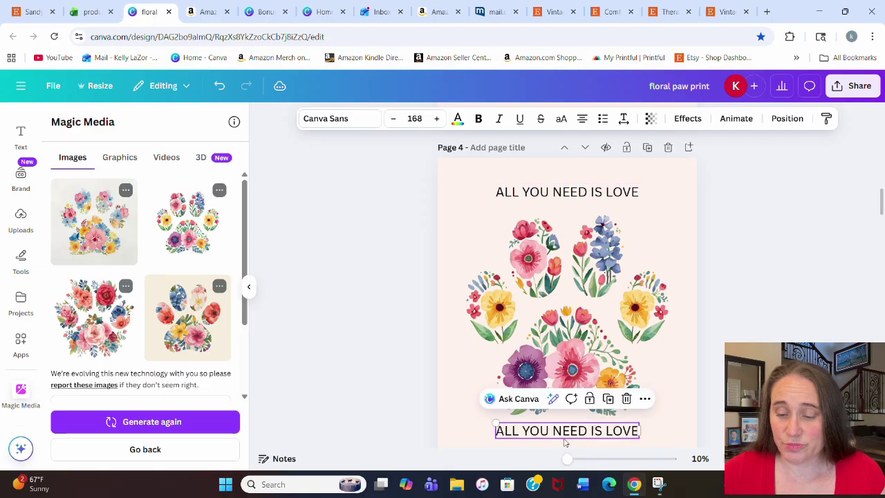
double_click(565, 436)
text(and)
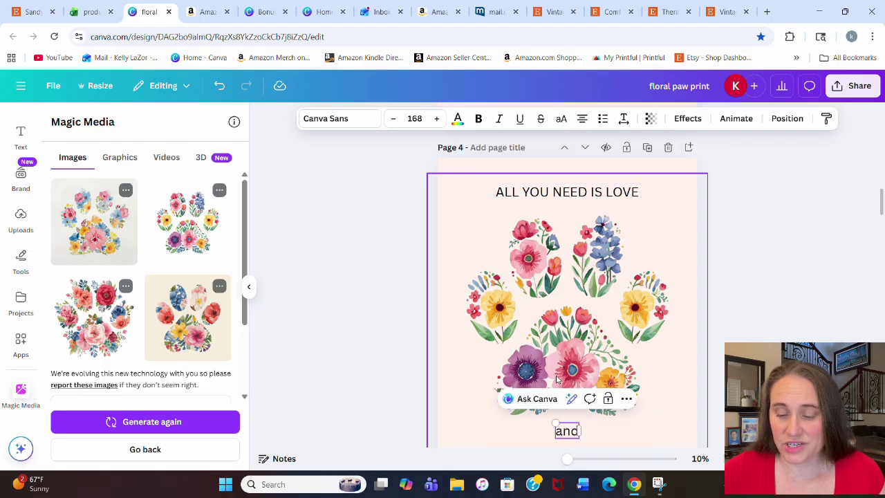
key(BackSpace)
key(BackSpace)
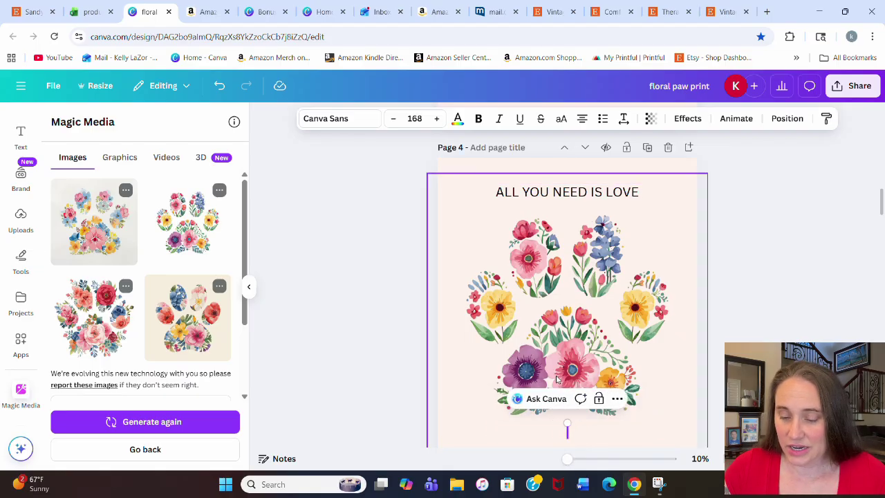
text(AND A DOG)
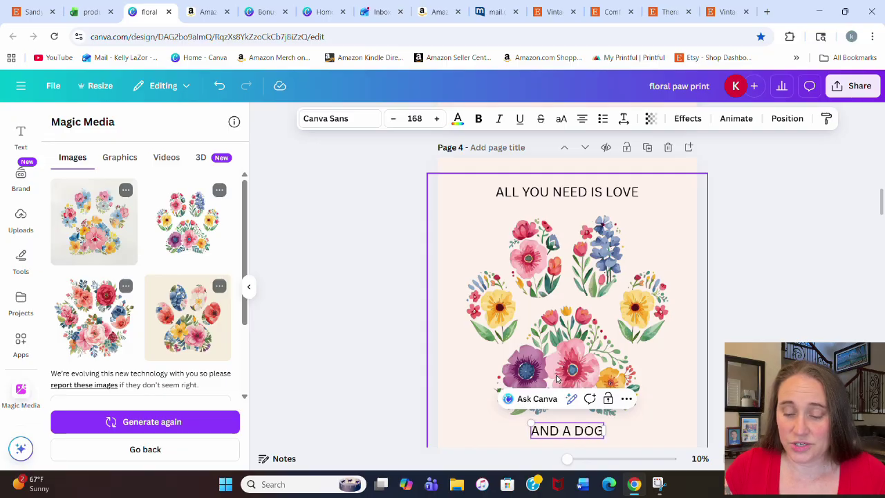
click(779, 309)
click(622, 196)
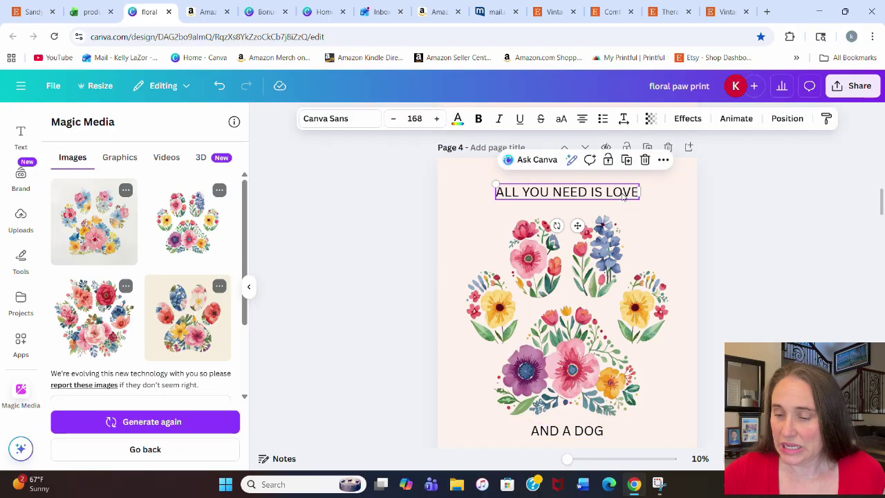
Change the heading's font to Couple Together Regular
click(362, 118)
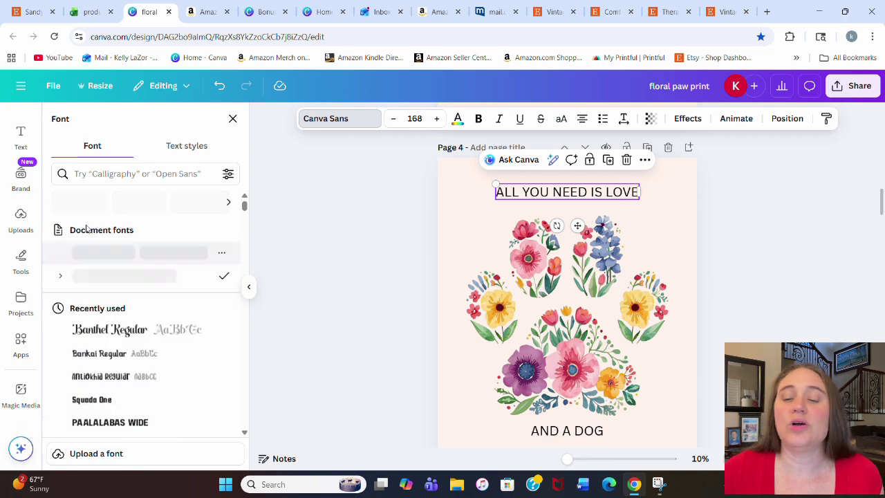
click(160, 260)
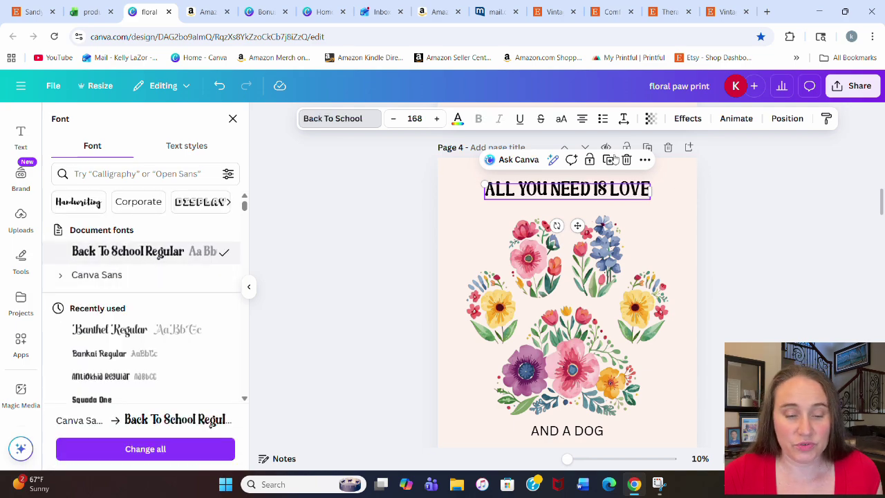
scroll(126, 289, down, 10)
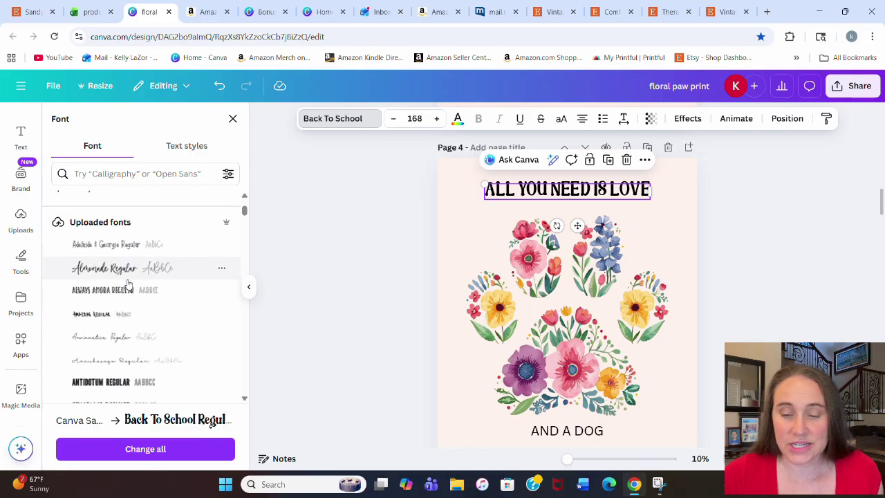
scroll(127, 269, down, 3)
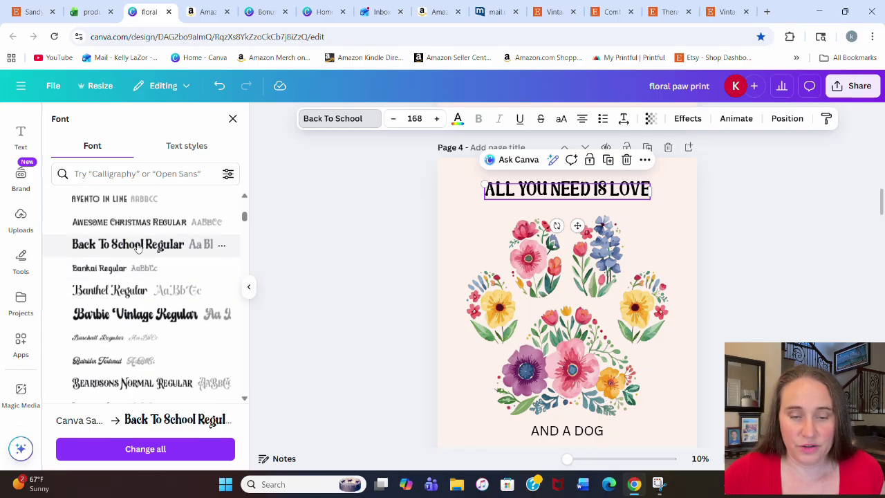
scroll(125, 270, down, 2)
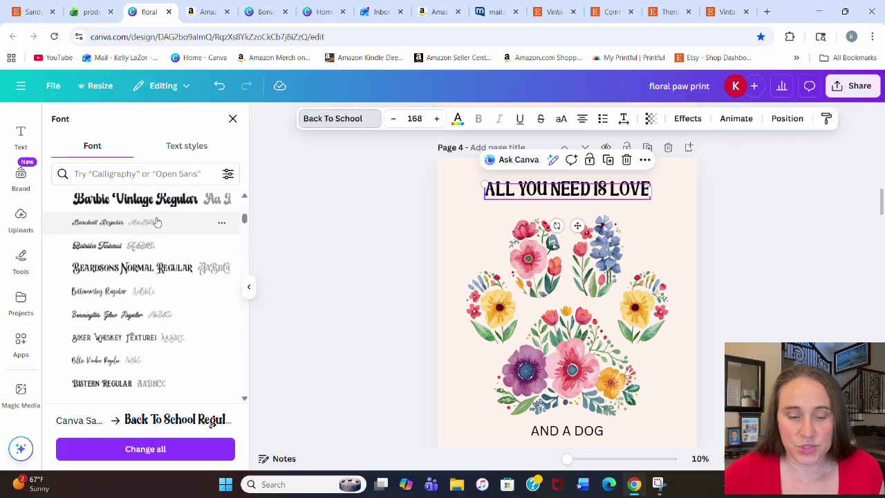
scroll(138, 266, down, 5)
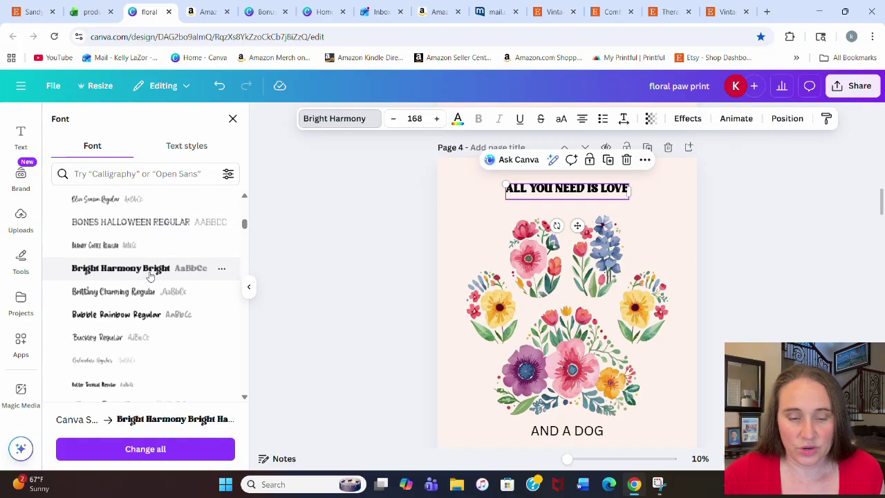
scroll(143, 285, down, 1)
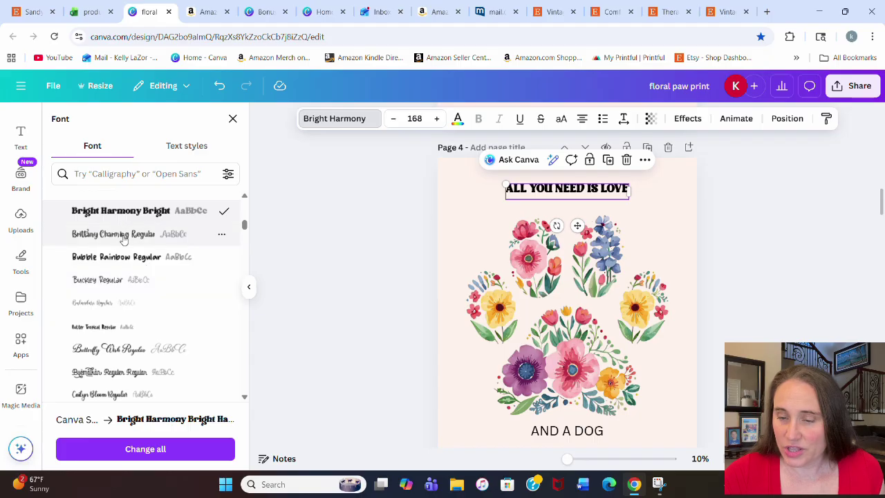
scroll(128, 274, down, 4)
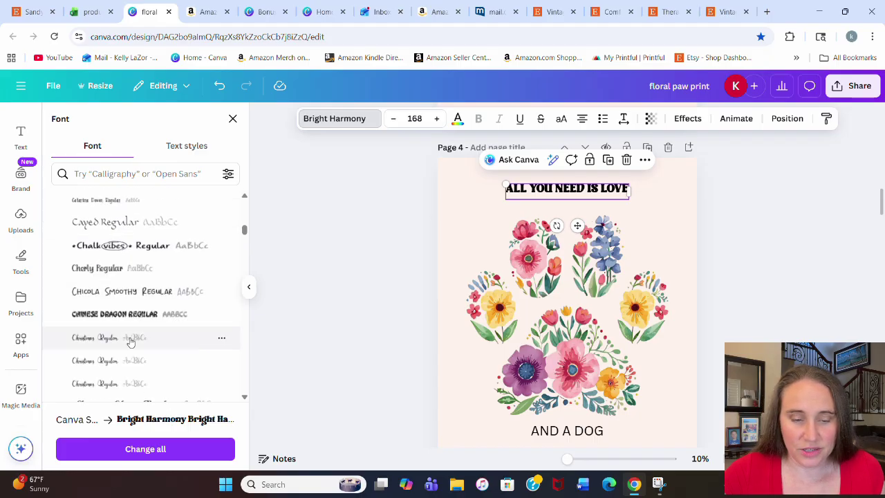
scroll(108, 304, down, 4)
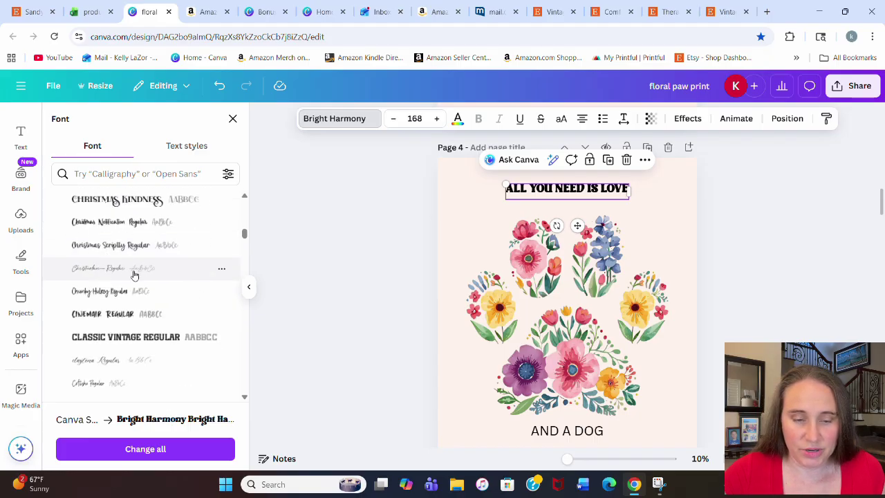
scroll(111, 332, down, 2)
click(110, 337)
scroll(110, 336, down, 1)
click(109, 349)
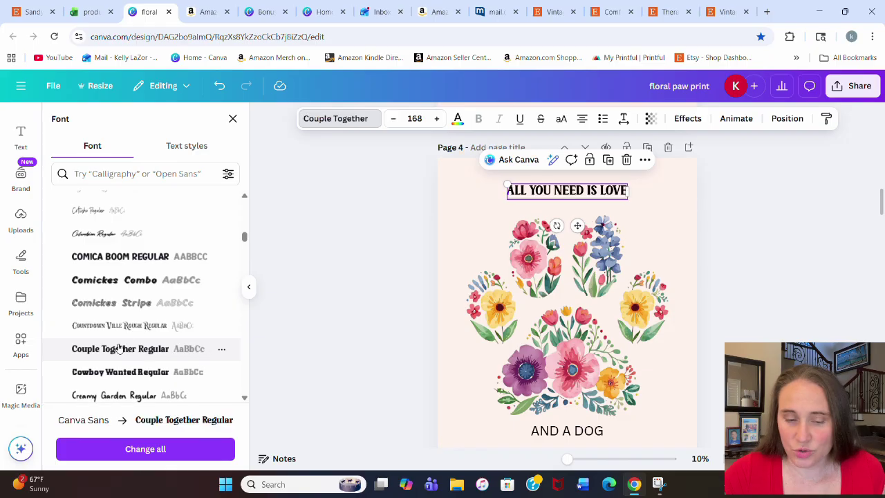
Enlarge the heading to size 316 and centre it across the top
drag(507, 183, 436, 177)
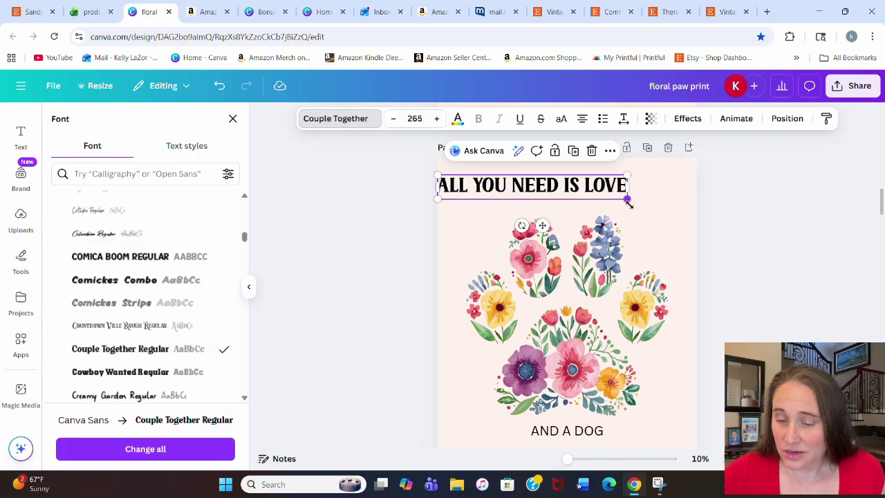
drag(627, 202, 663, 238)
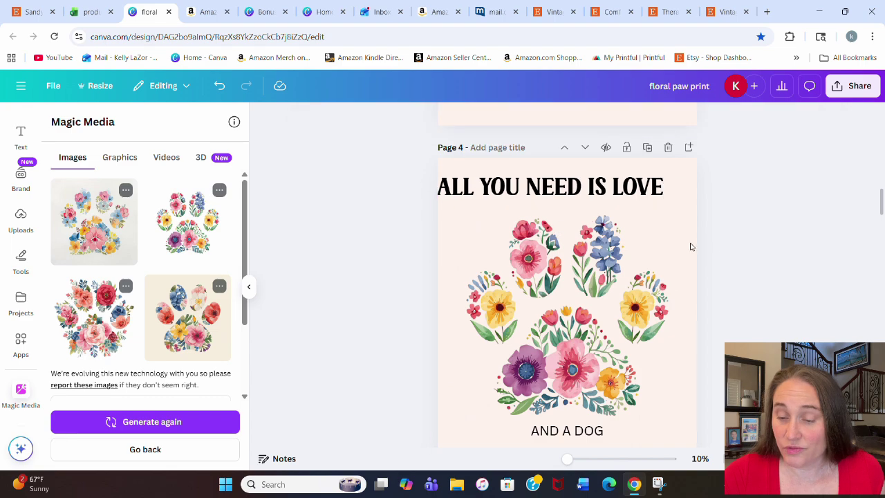
drag(563, 189, 580, 197)
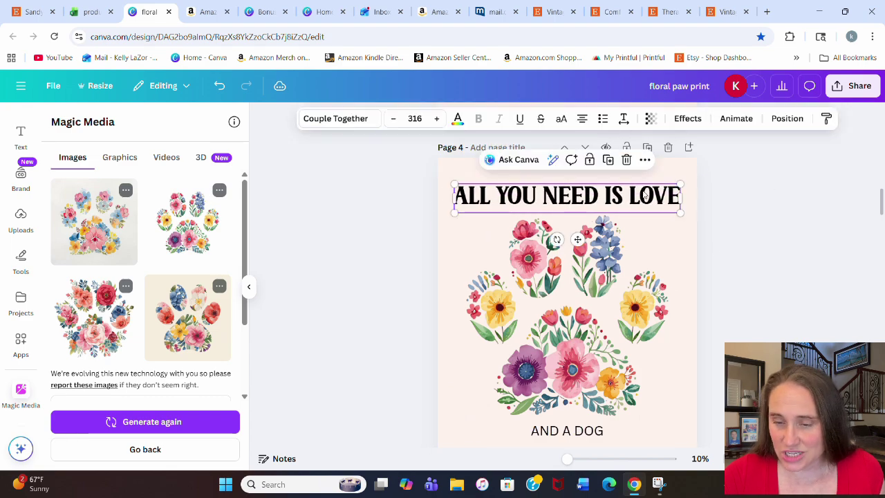
Apply the Curve effect to 'ALL YOU NEED IS LOVE' at strength 42 and nudge it up
click(738, 219)
click(638, 185)
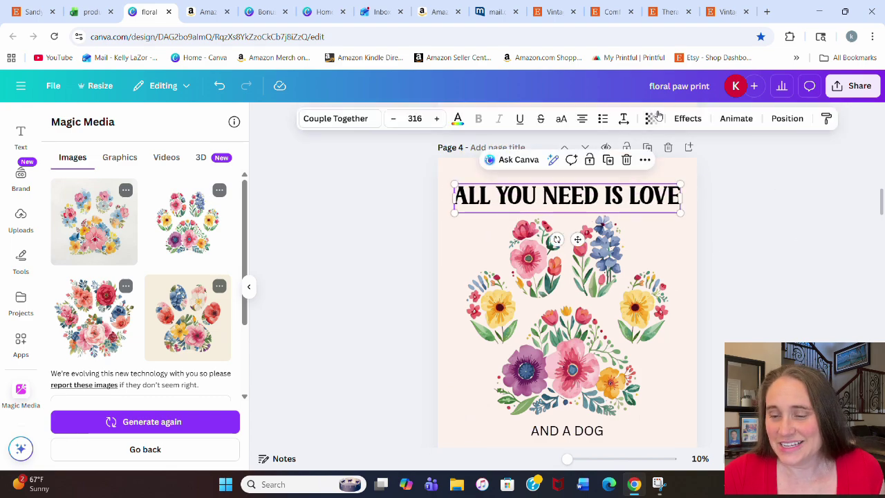
click(700, 121)
scroll(79, 408, down, 2)
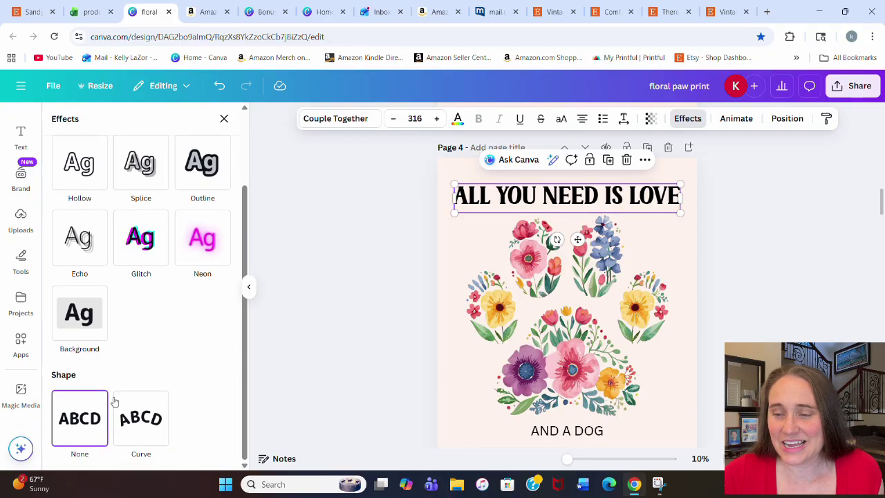
click(151, 426)
scroll(148, 346, down, 1)
click(128, 444)
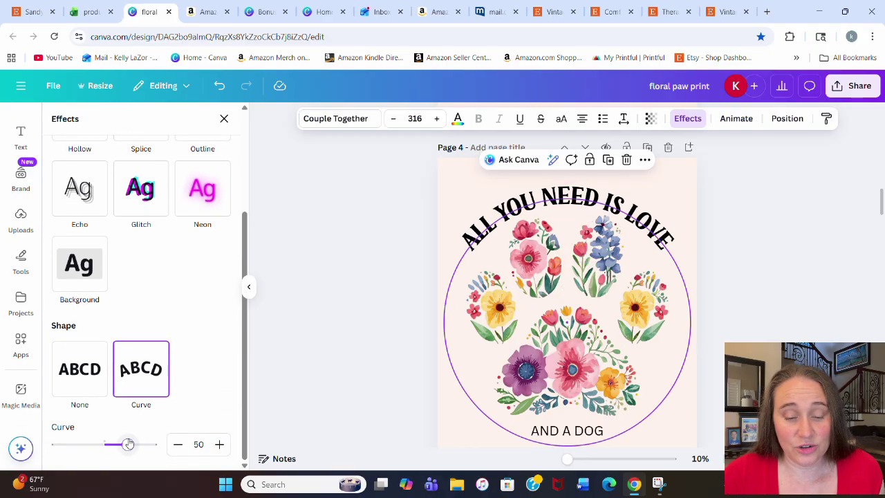
drag(127, 444, 125, 444)
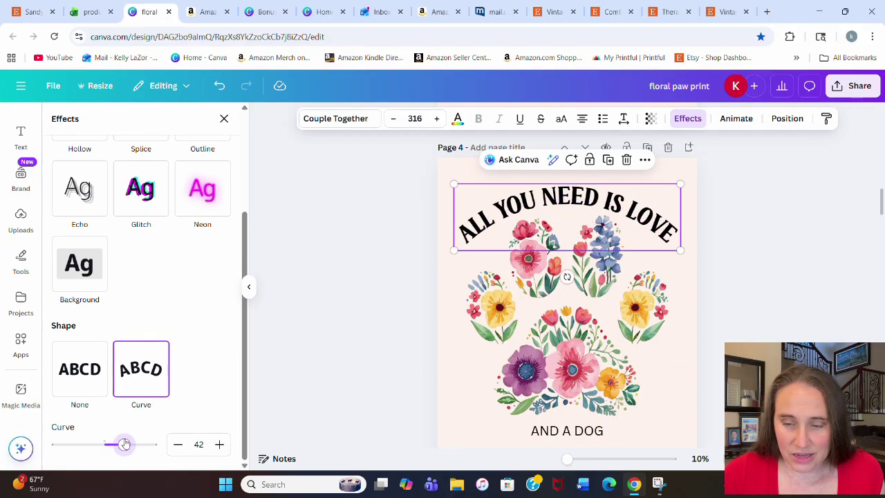
drag(586, 205, 584, 195)
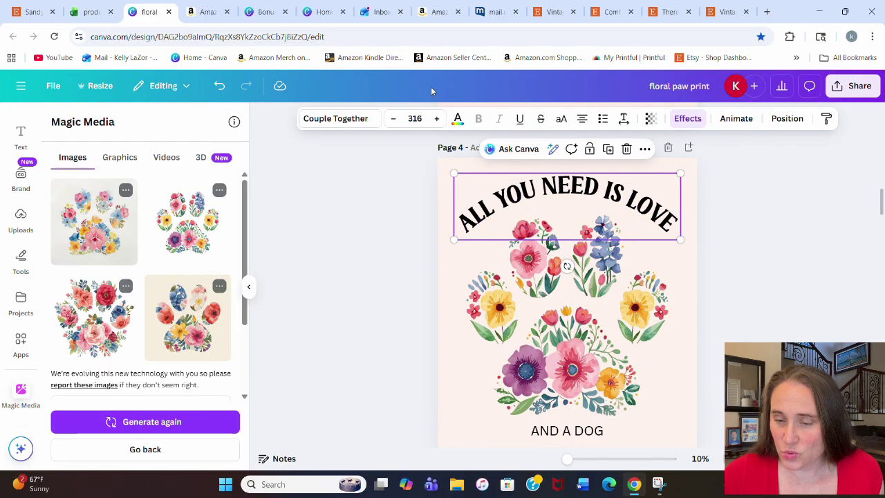
Colour the curved heading pink using the Photo colors swatches
click(458, 119)
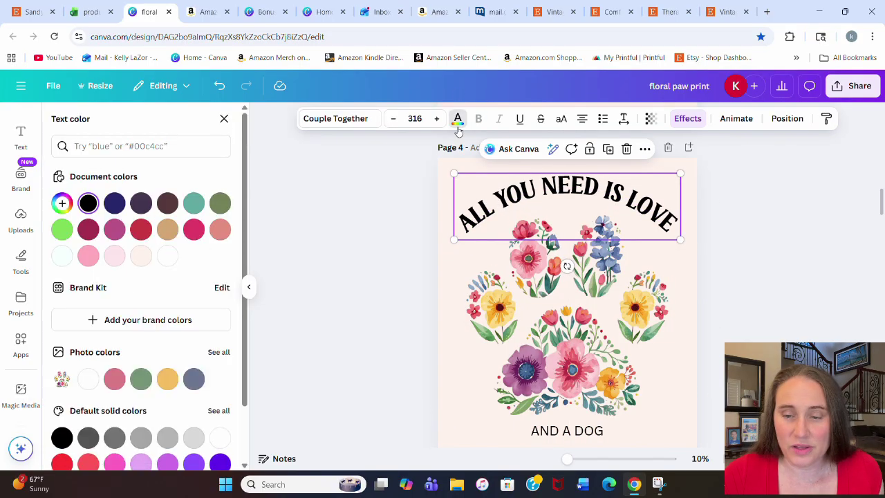
click(194, 379)
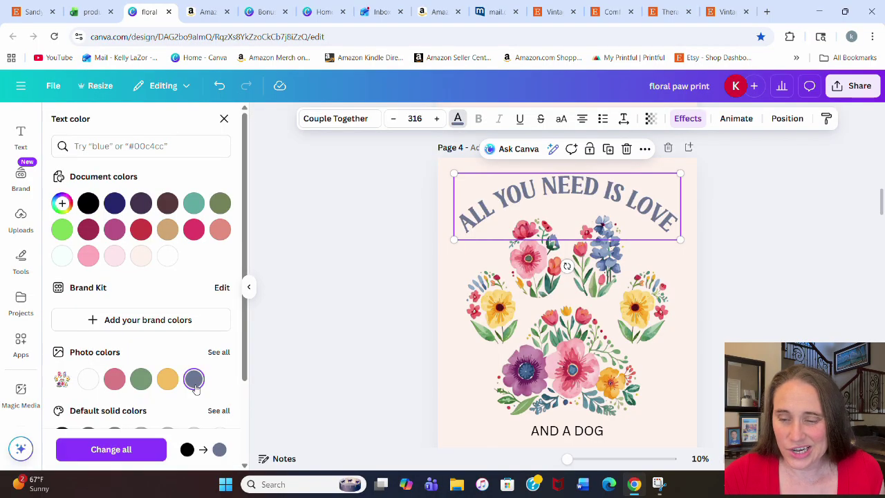
click(141, 381)
click(118, 383)
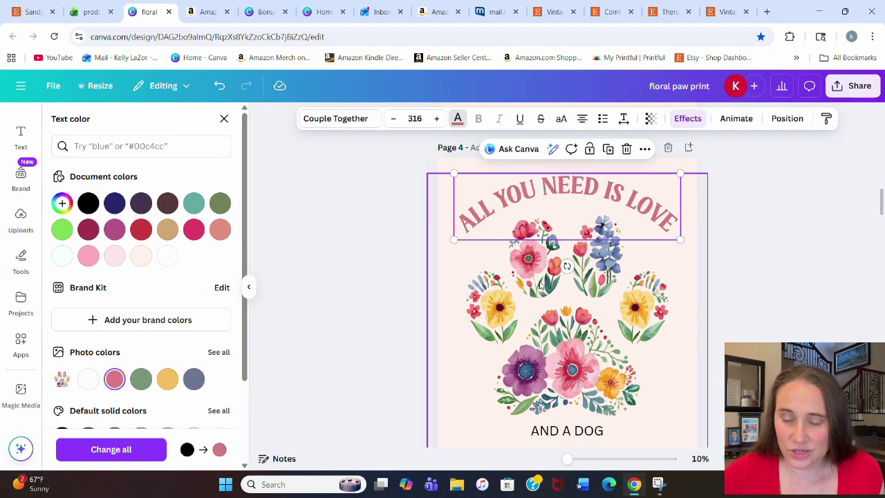
click(751, 270)
click(733, 270)
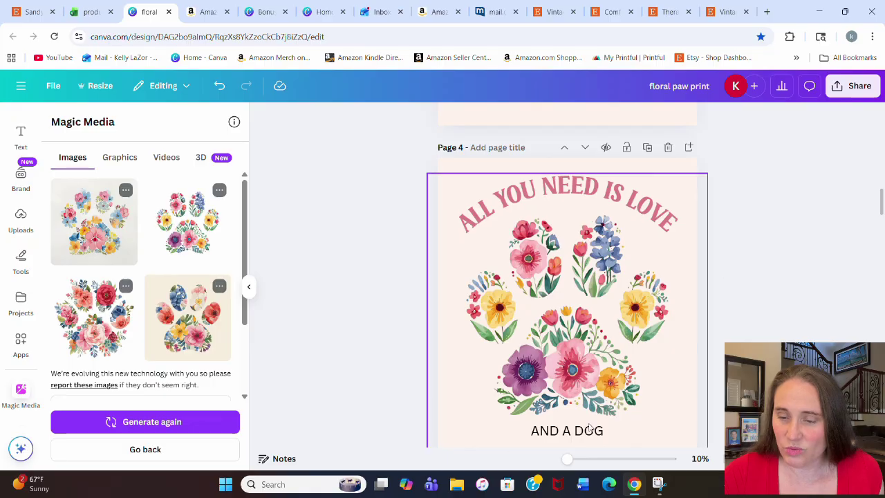
scroll(674, 375, down, 1)
Set 'AND A DOG' in Couple Together Regular, enlarge it to size 395 and place it below the paw
click(567, 373)
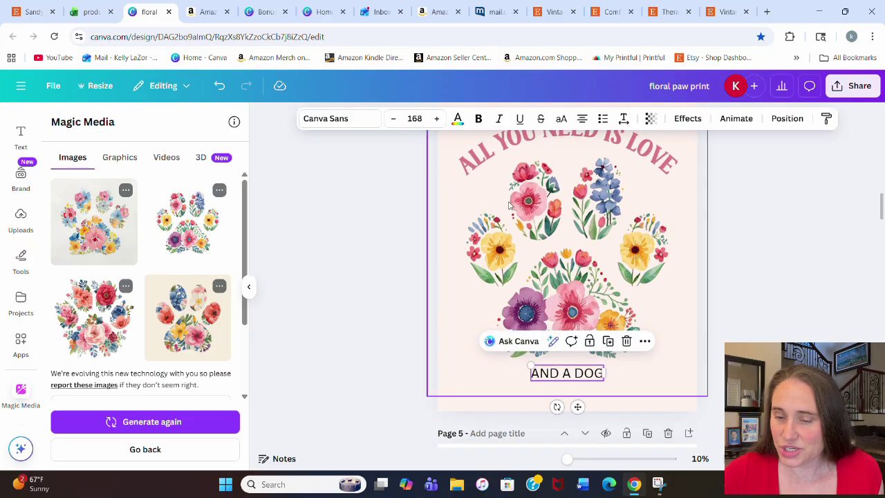
click(360, 123)
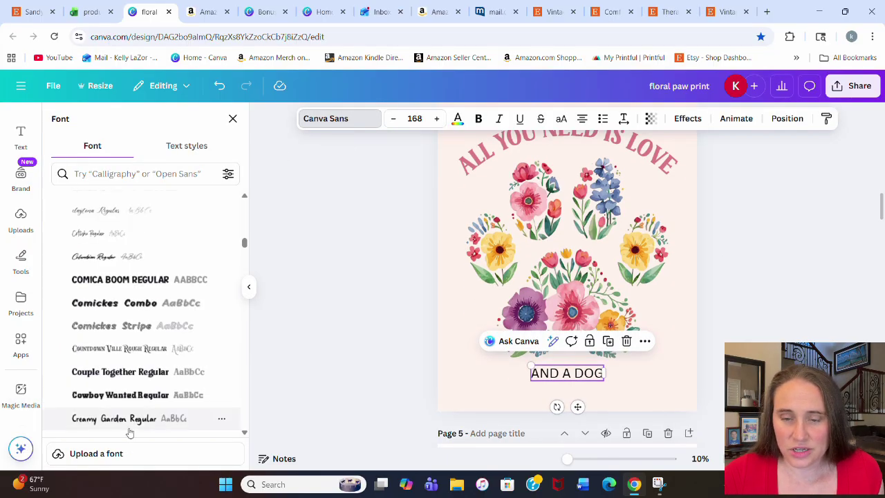
click(141, 374)
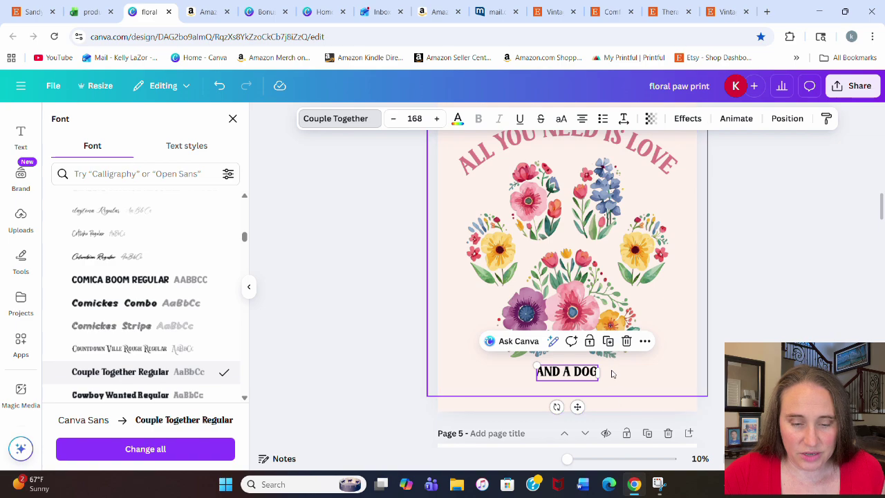
drag(603, 359, 681, 345)
drag(621, 360, 578, 377)
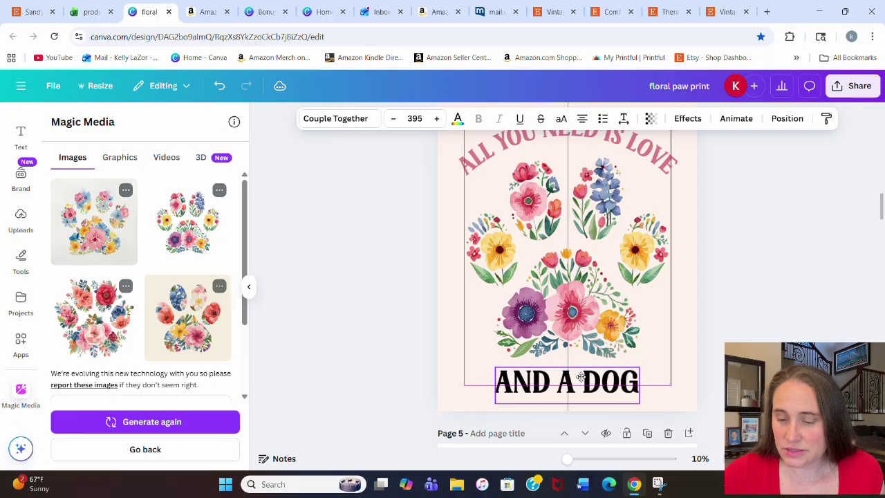
Colour 'AND A DOG' the same pink as the heading
click(457, 118)
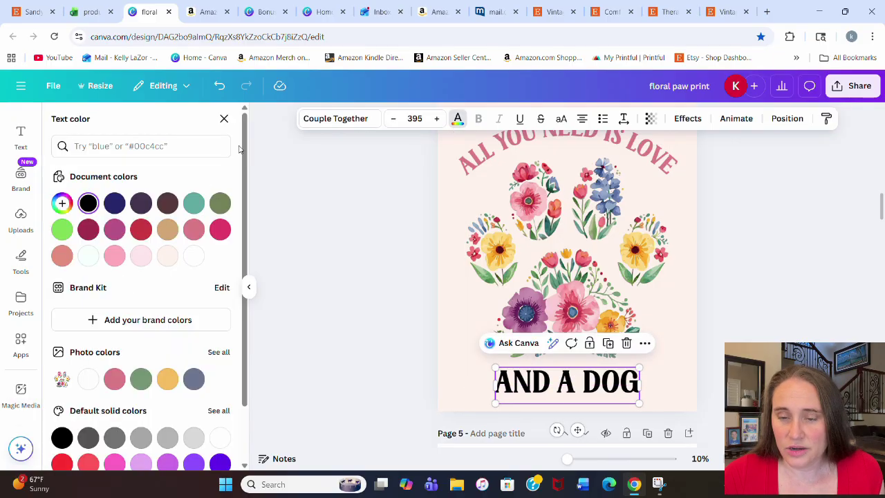
click(115, 378)
click(796, 273)
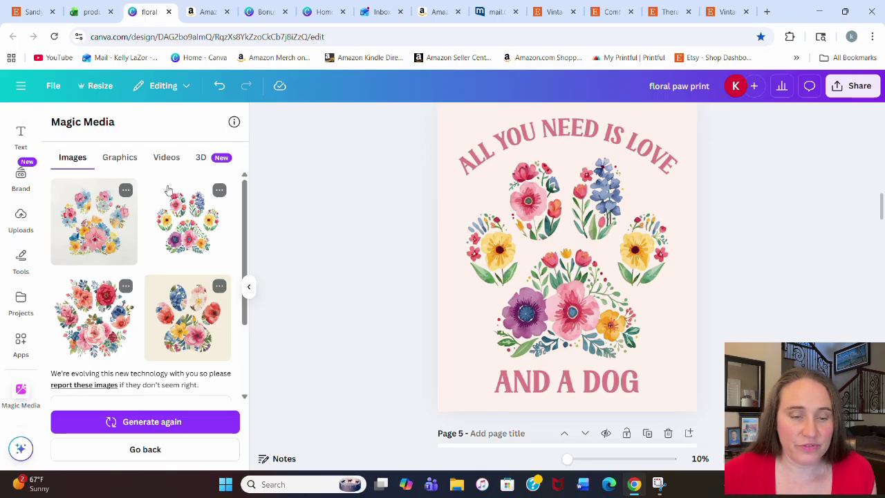
Search the Elements library for 'flourishes'
scroll(19, 212, up, 2)
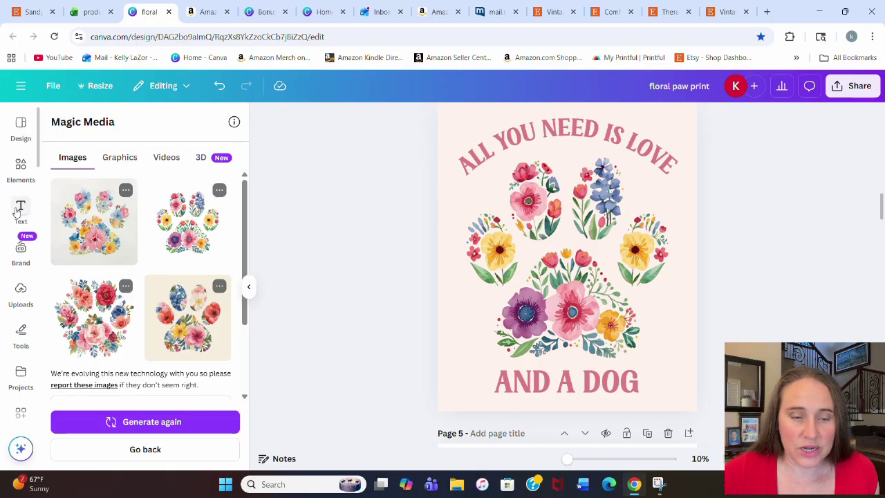
click(30, 174)
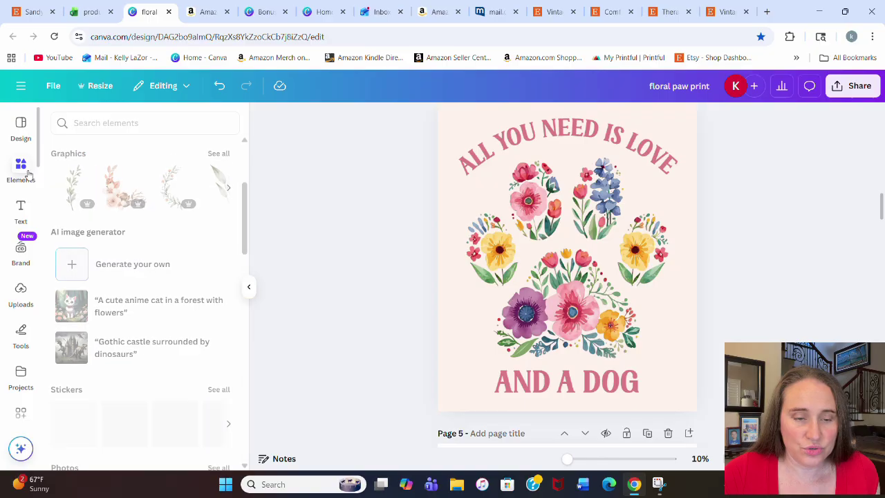
click(173, 122)
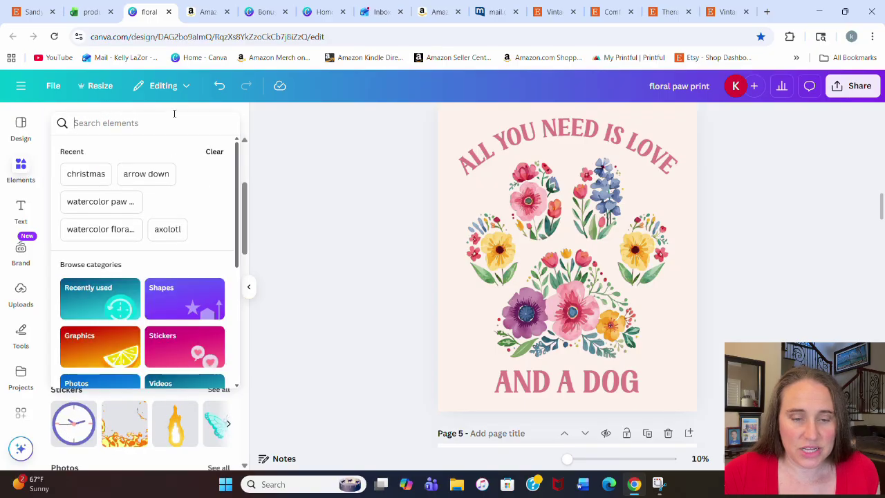
text(flourishes)
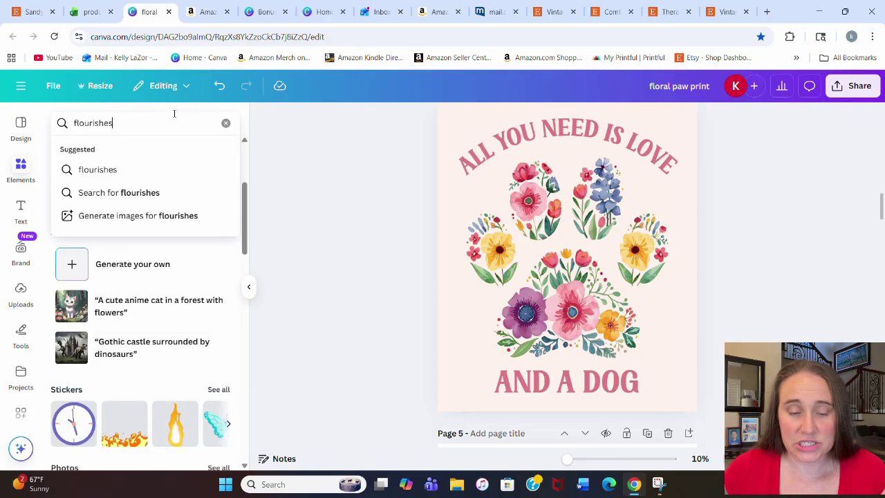
key(Return)
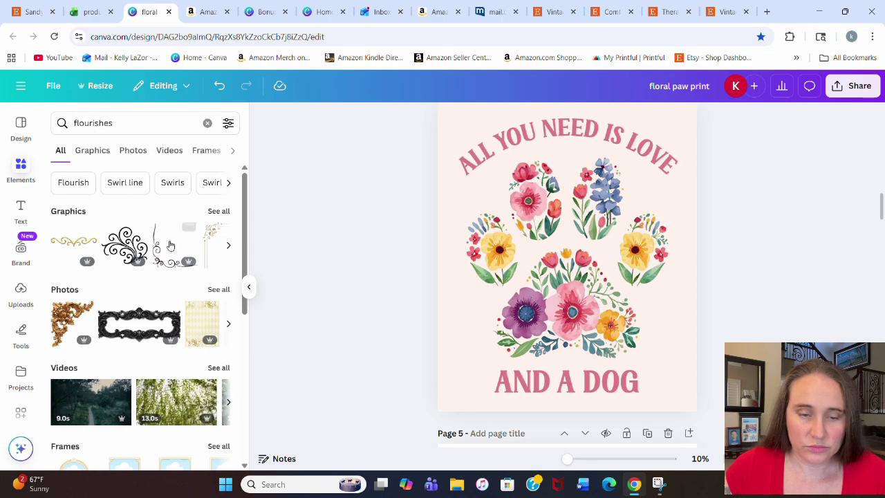
Browse all Graphics results for flourishes
click(216, 211)
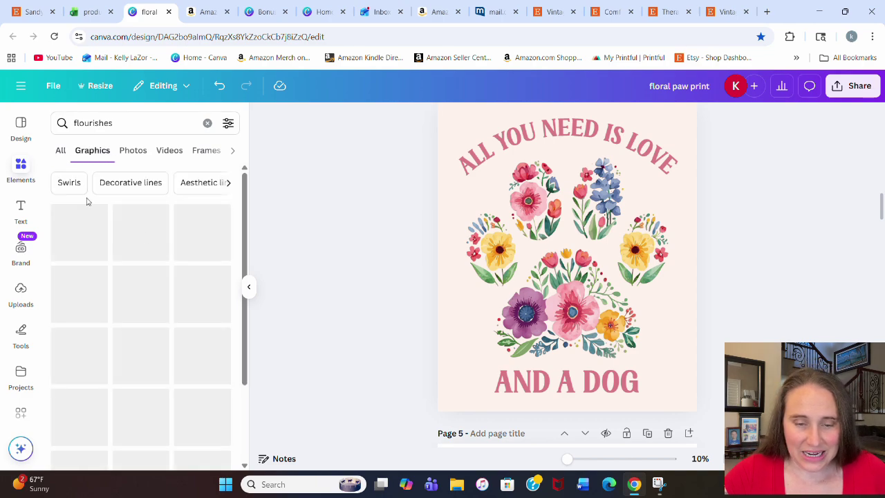
scroll(172, 239, down, 2)
scroll(166, 243, down, 3)
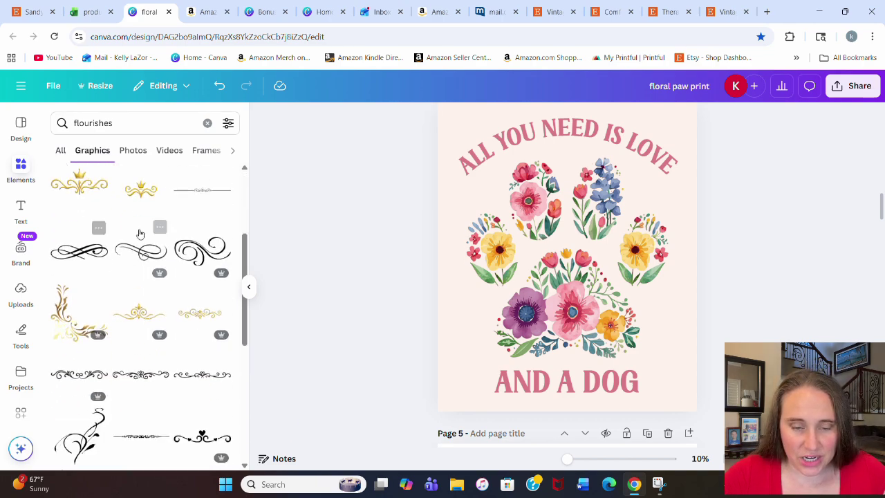
scroll(184, 262, down, 3)
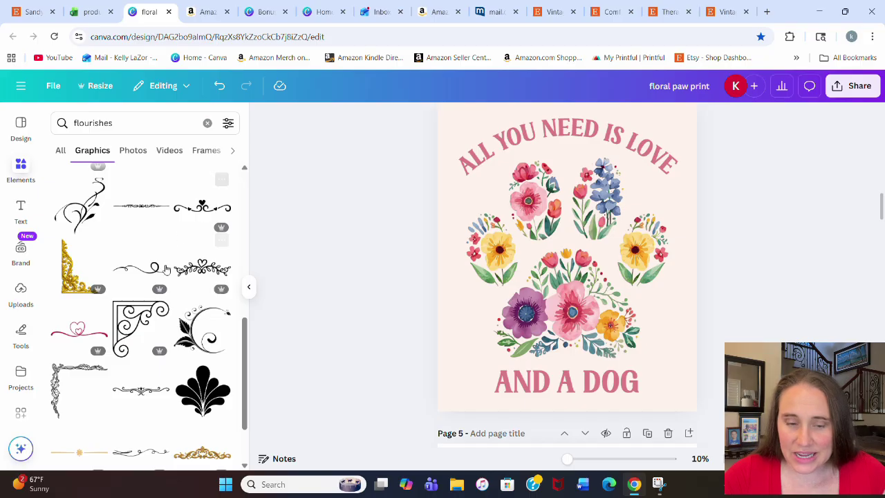
scroll(177, 221, down, 1)
scroll(172, 211, down, 3)
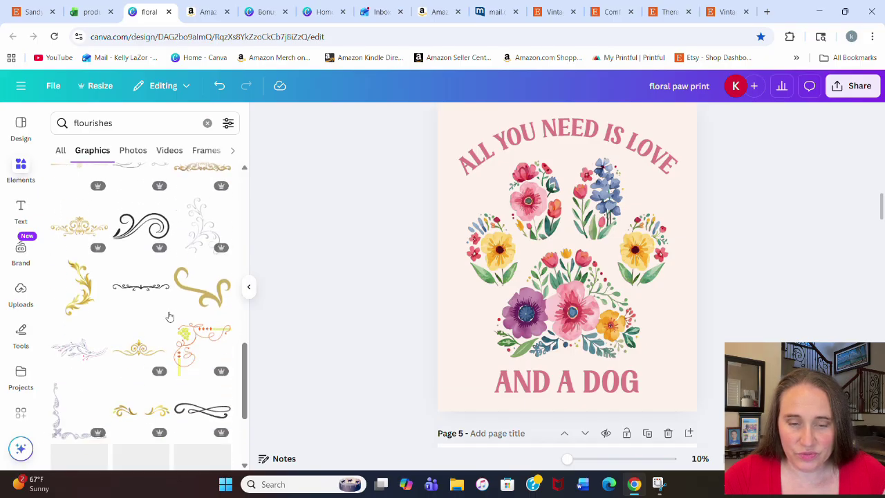
scroll(264, 298, down, 1)
scroll(151, 328, down, 4)
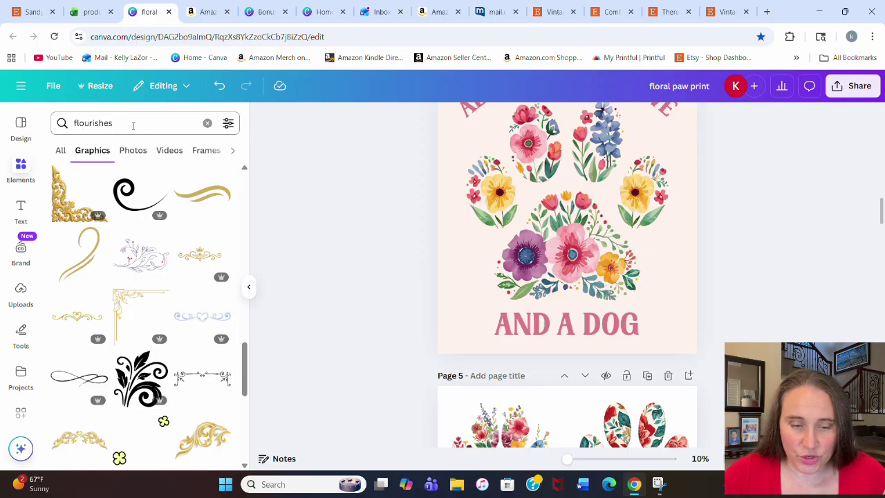
click(63, 124)
Search 'watercolor flowers' and add a small, tilted blue flower at the lower left
text(wa)
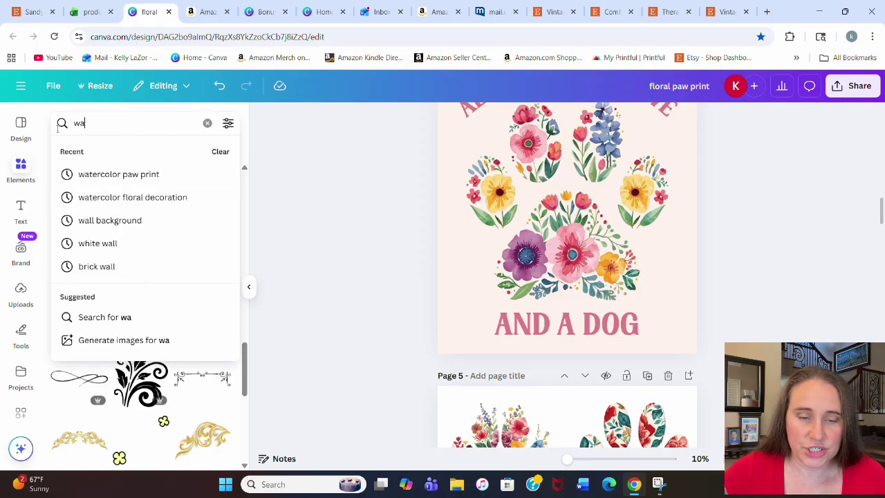
text(tercolor)
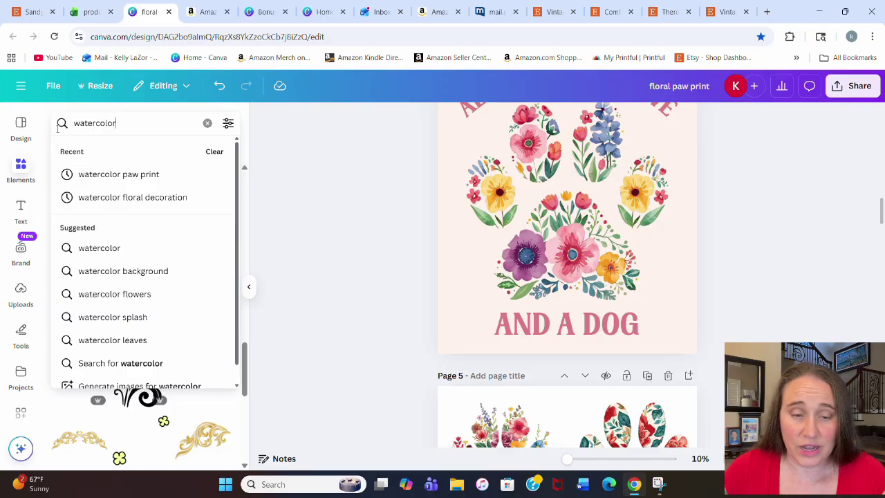
text( flowers)
key(Return)
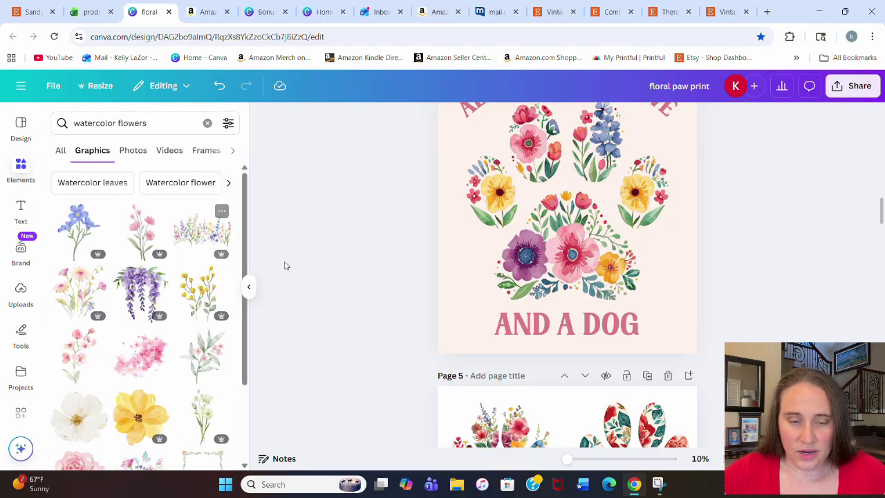
scroll(145, 284, down, 2)
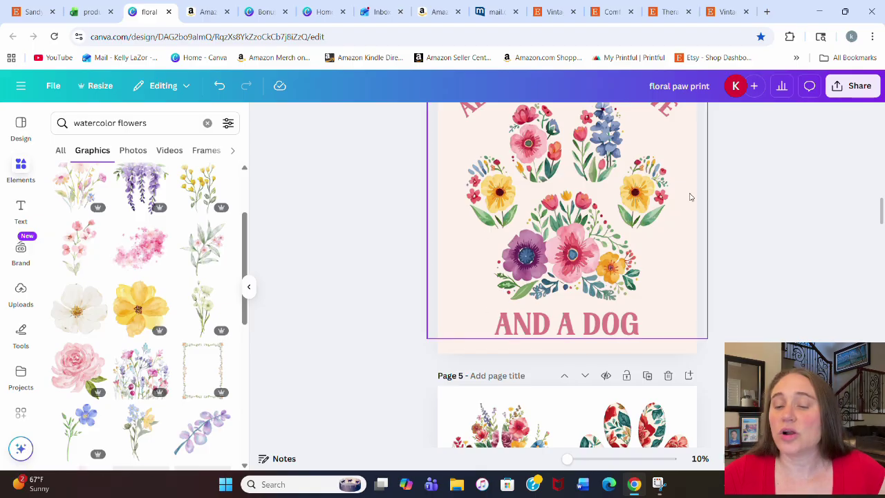
scroll(138, 312, down, 3)
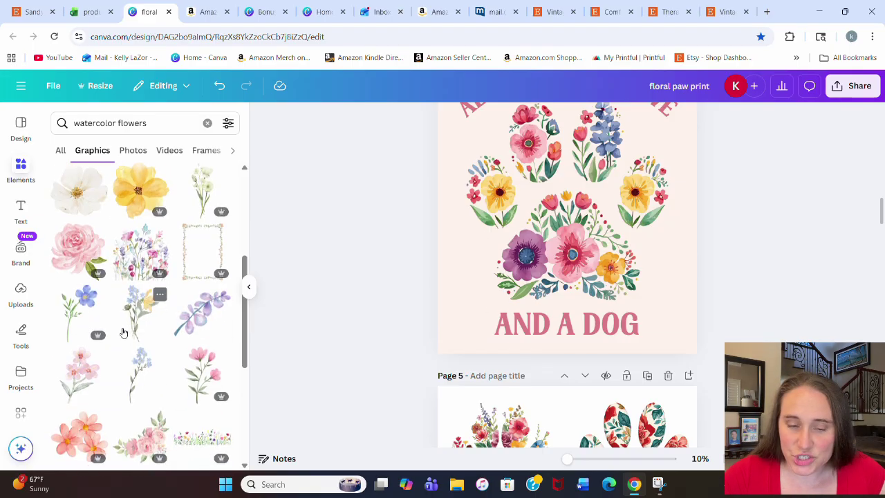
scroll(125, 325, down, 2)
scroll(131, 325, down, 2)
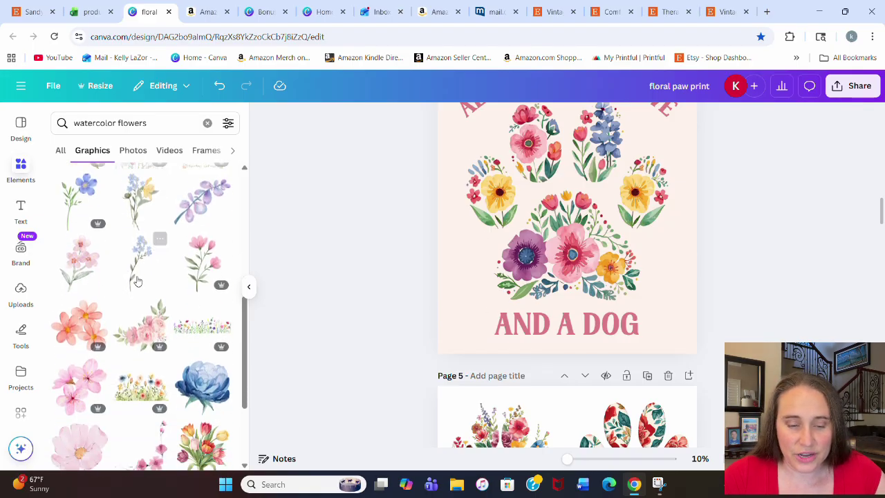
click(139, 271)
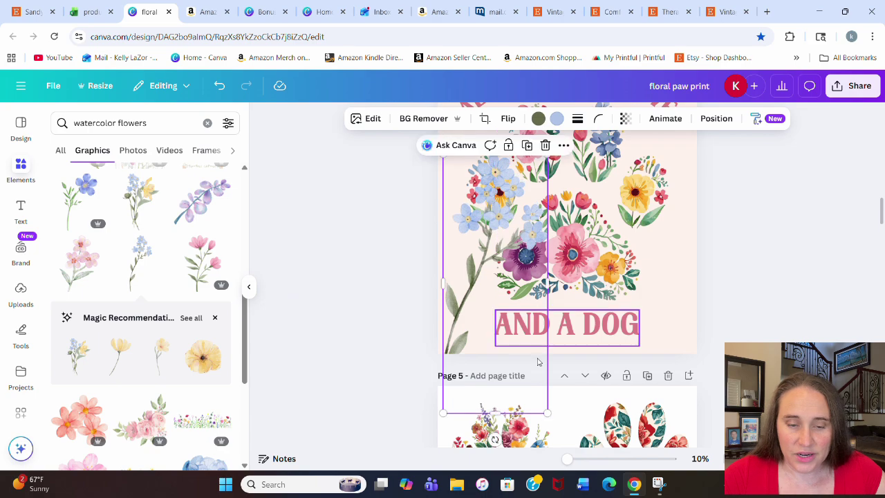
drag(552, 399, 482, 303)
drag(476, 355, 526, 356)
mouse_move(482, 288)
mouse_down()
mouse_move(494, 291)
mouse_move(475, 298)
mouse_up()
click(386, 329)
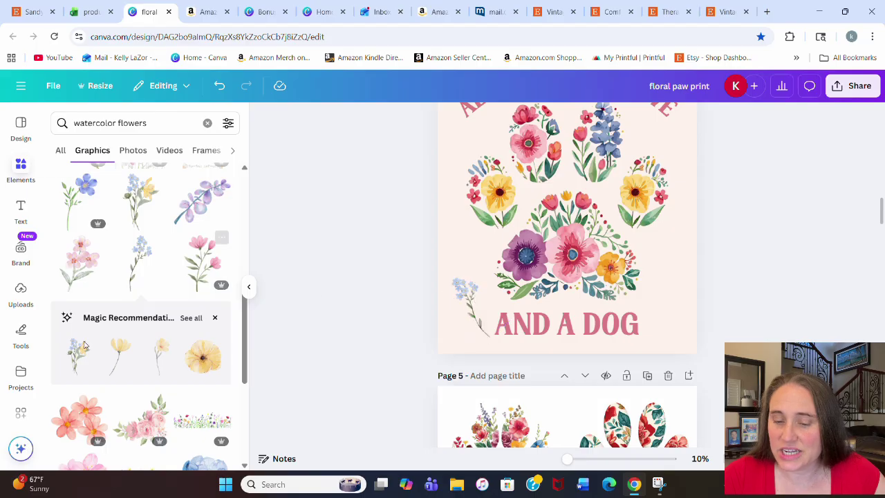
Add a small purple watercolor flower near the paw's upper right
scroll(158, 245, down, 3)
scroll(321, 306, down, 1)
scroll(321, 306, down, 2)
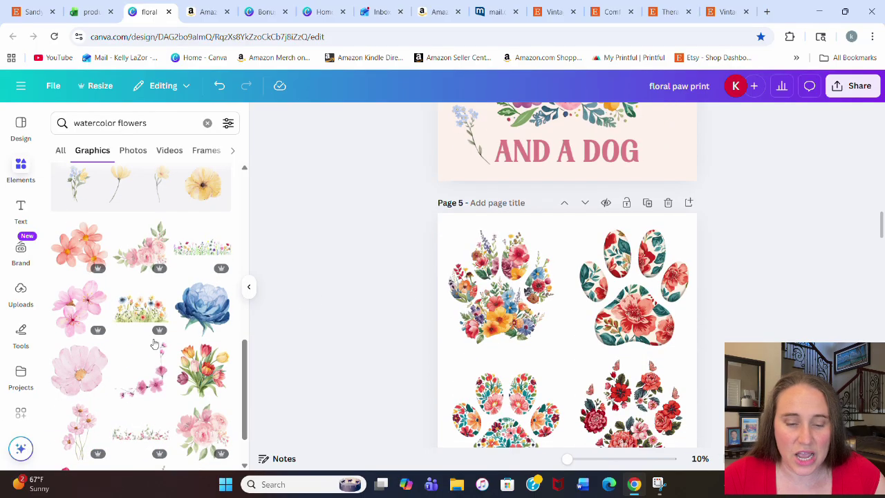
scroll(571, 316, up, 3)
scroll(121, 330, down, 4)
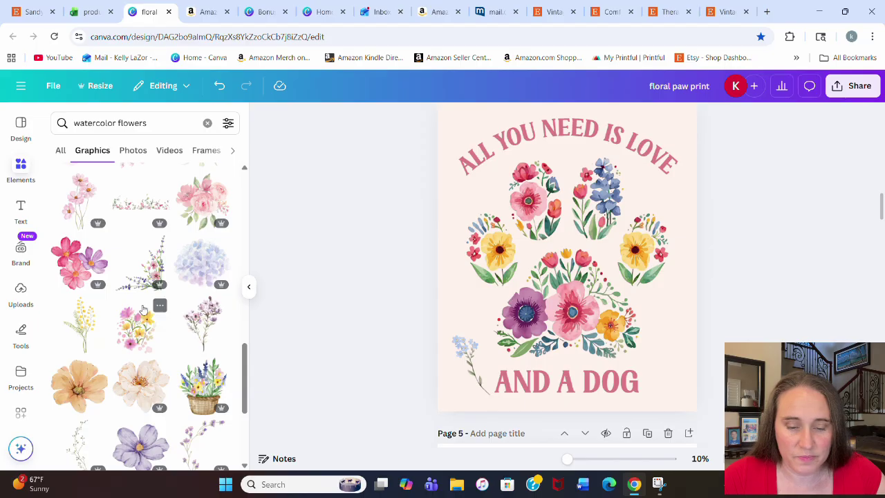
scroll(143, 309, down, 2)
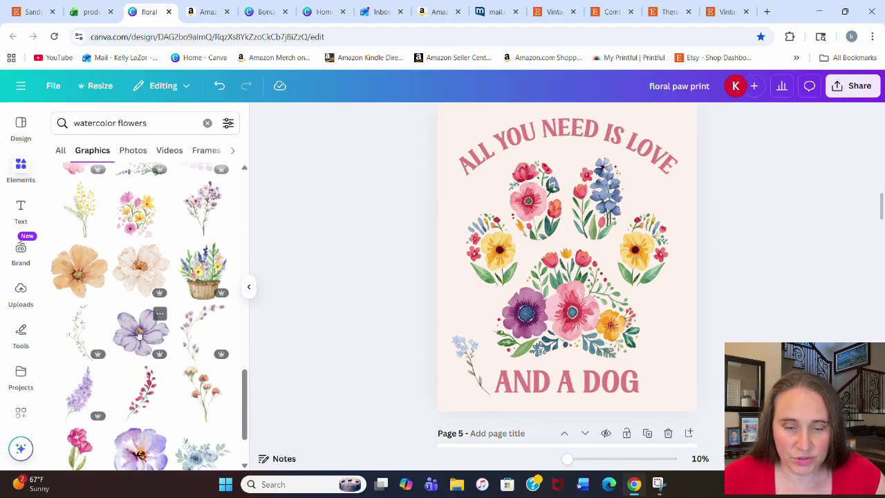
click(139, 332)
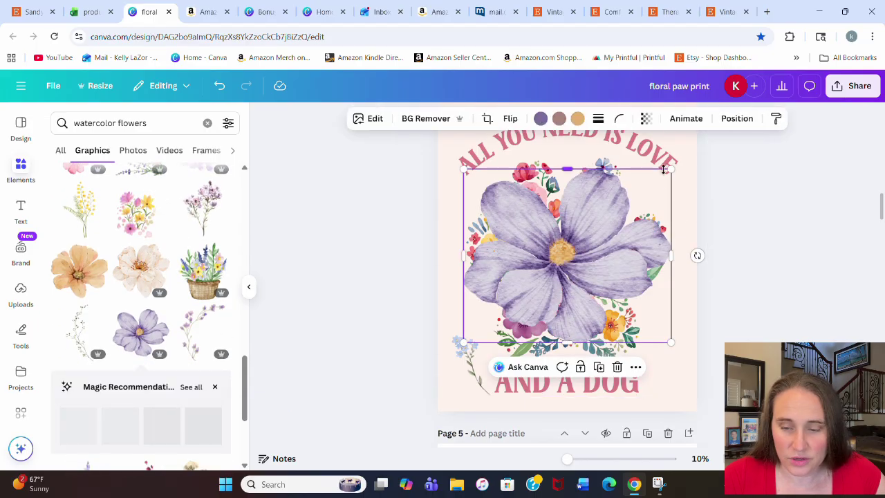
drag(680, 171, 643, 193)
click(733, 200)
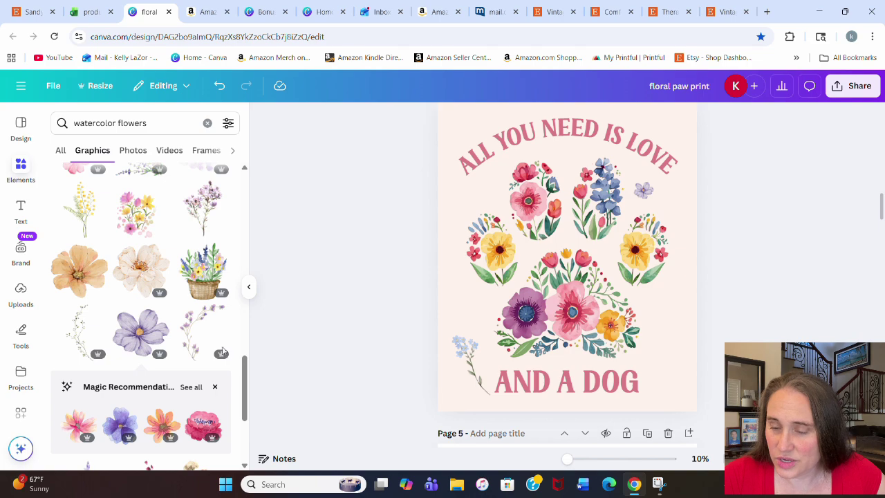
scroll(223, 352, down, 5)
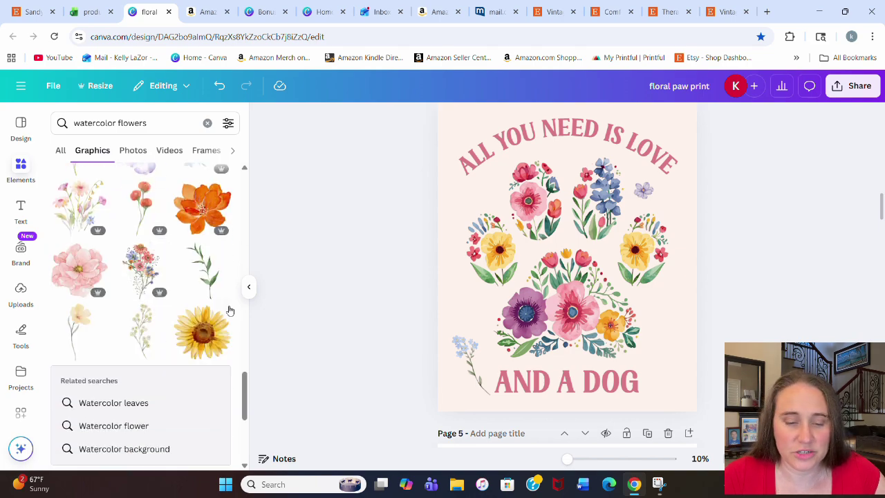
scroll(148, 315, down, 3)
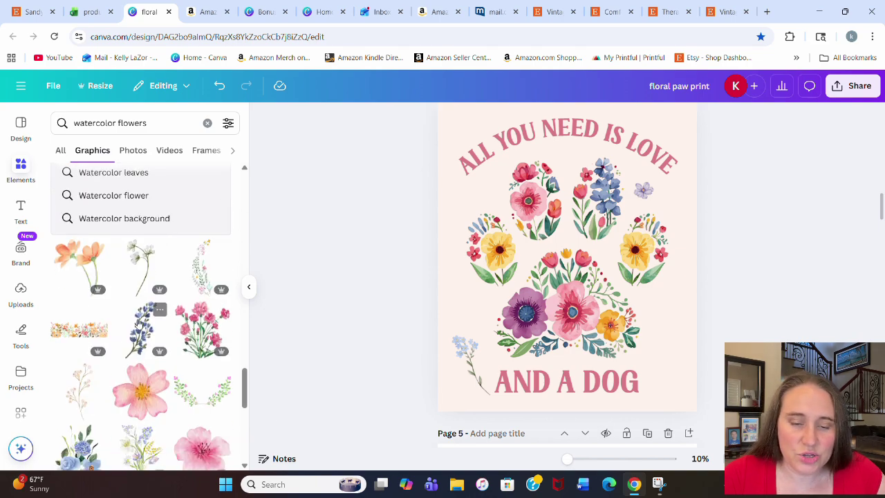
scroll(157, 309, down, 4)
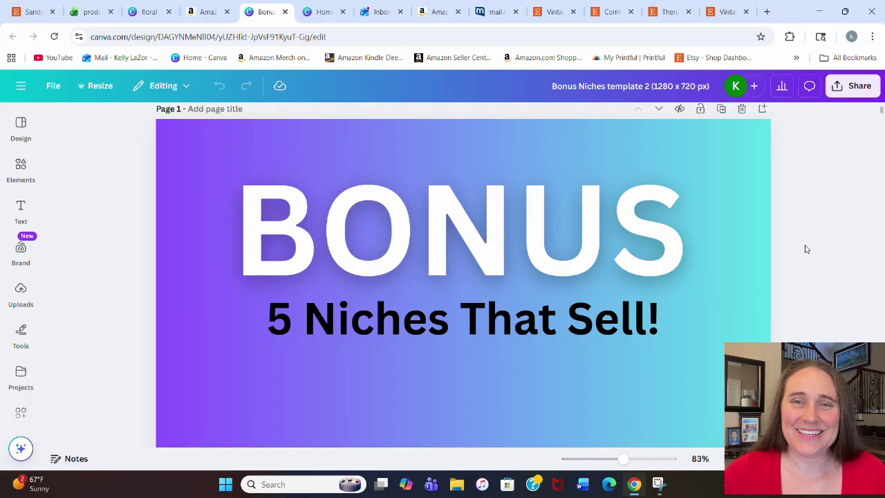
Scroll to the page listing axolotl niches such as 'RELAX A LOTL' and 'SNAXOLOTL'
scroll(805, 249, down, 5)
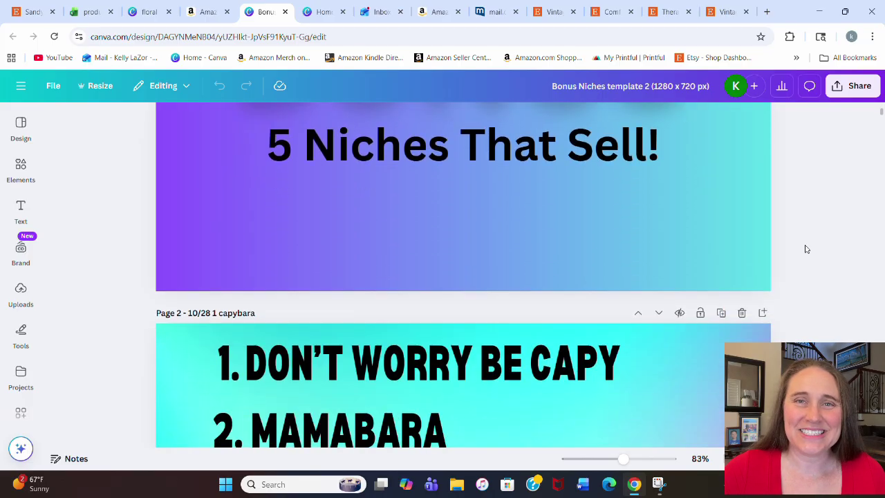
scroll(807, 235, down, 5)
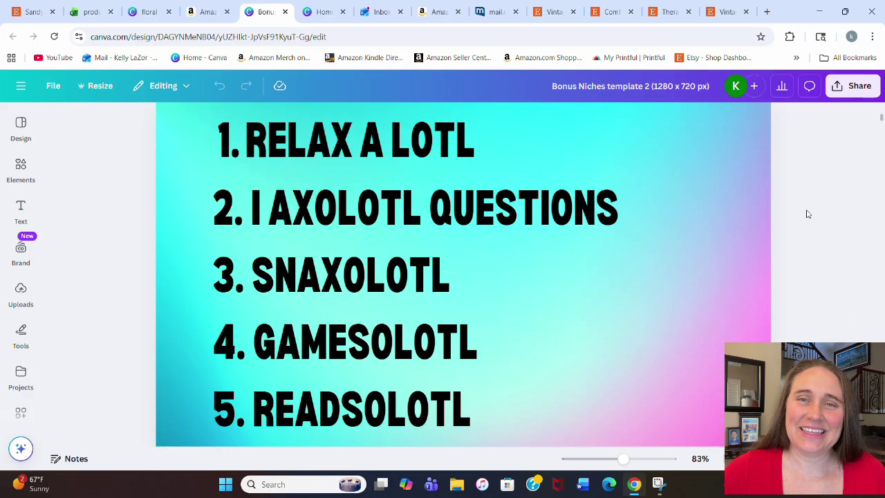